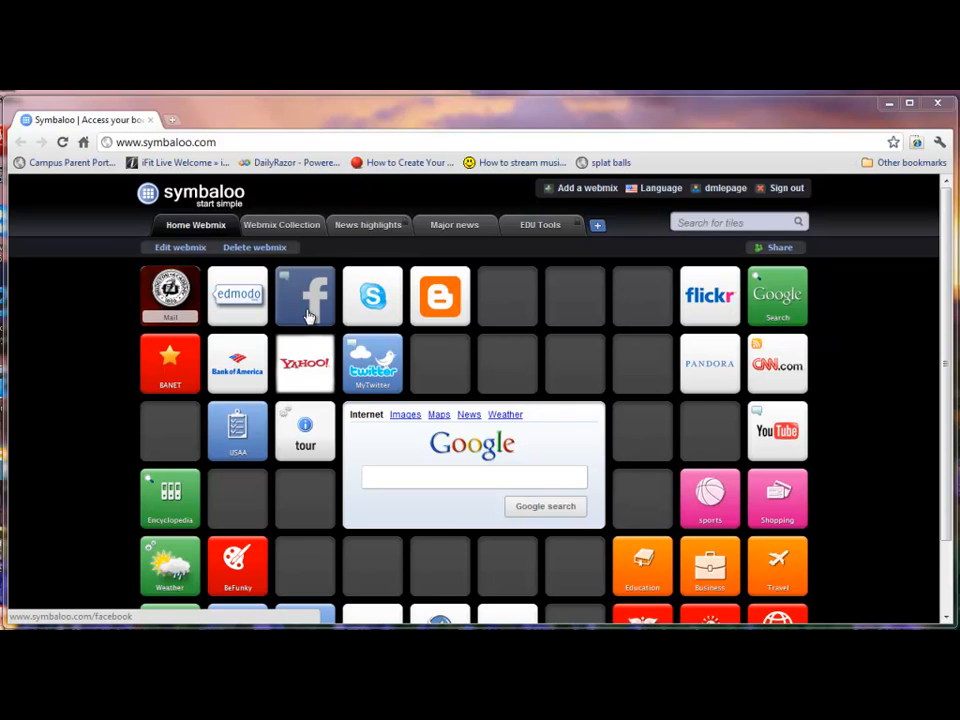
left_click(236, 142)
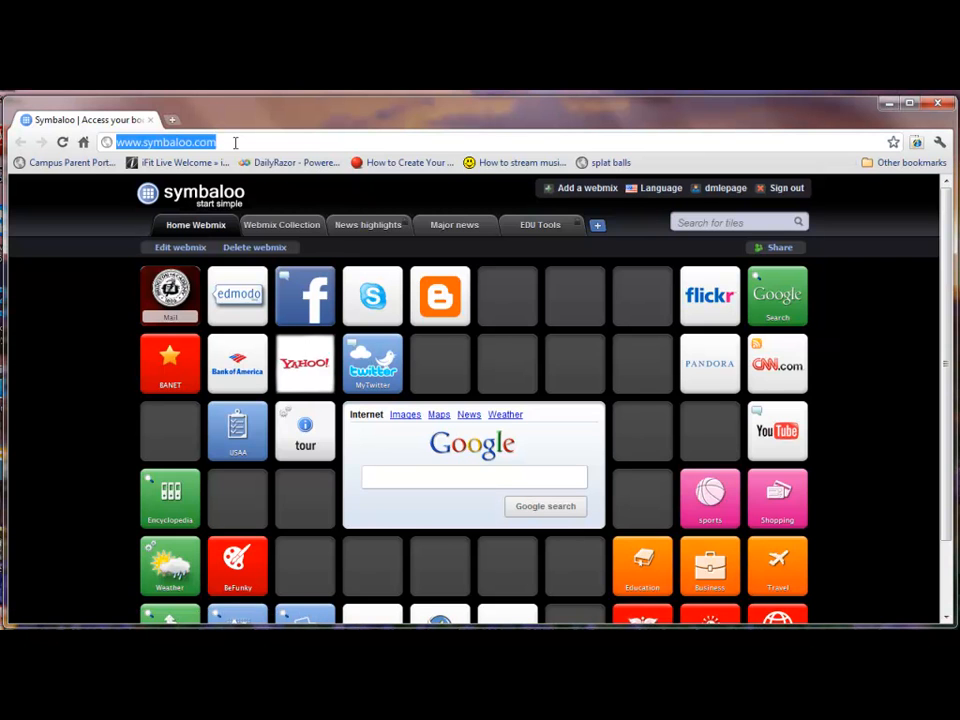
type("ww")
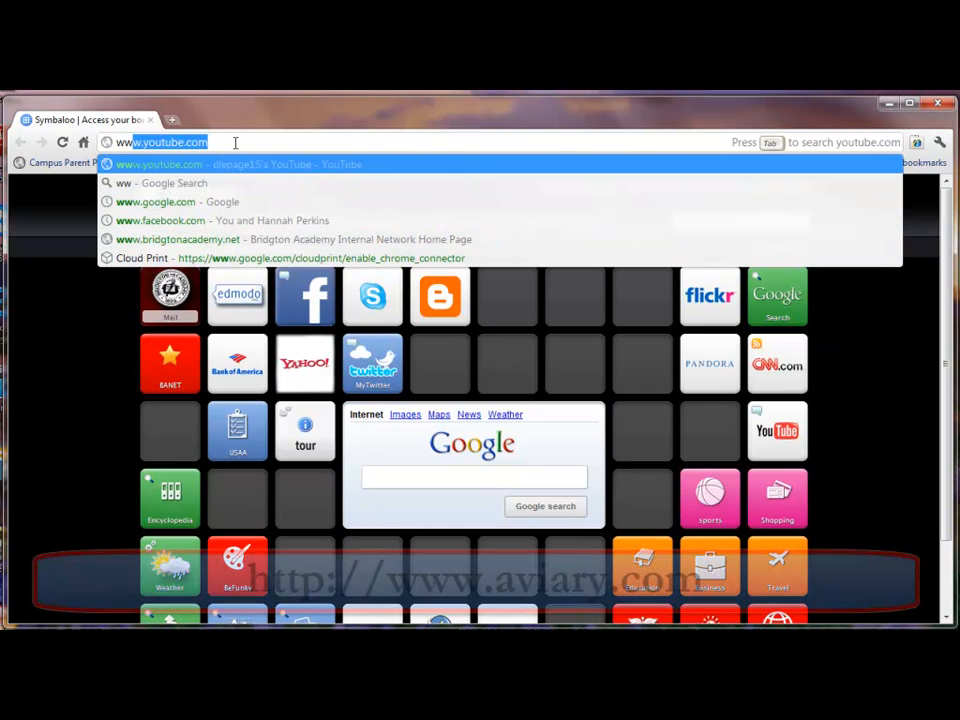
type("w.aviary.co")
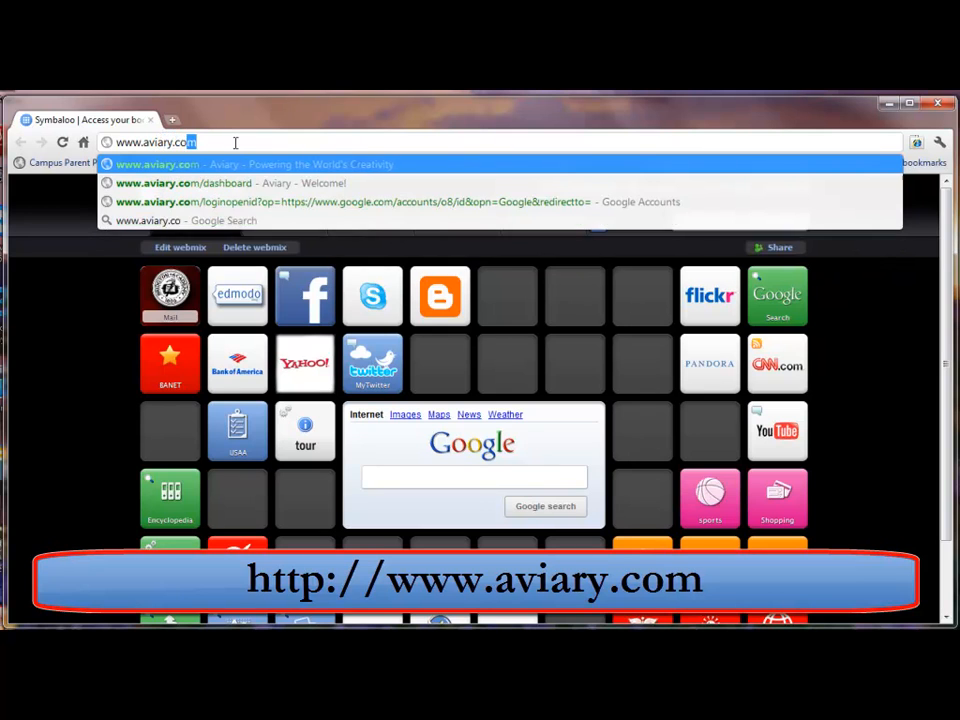
key("Return")
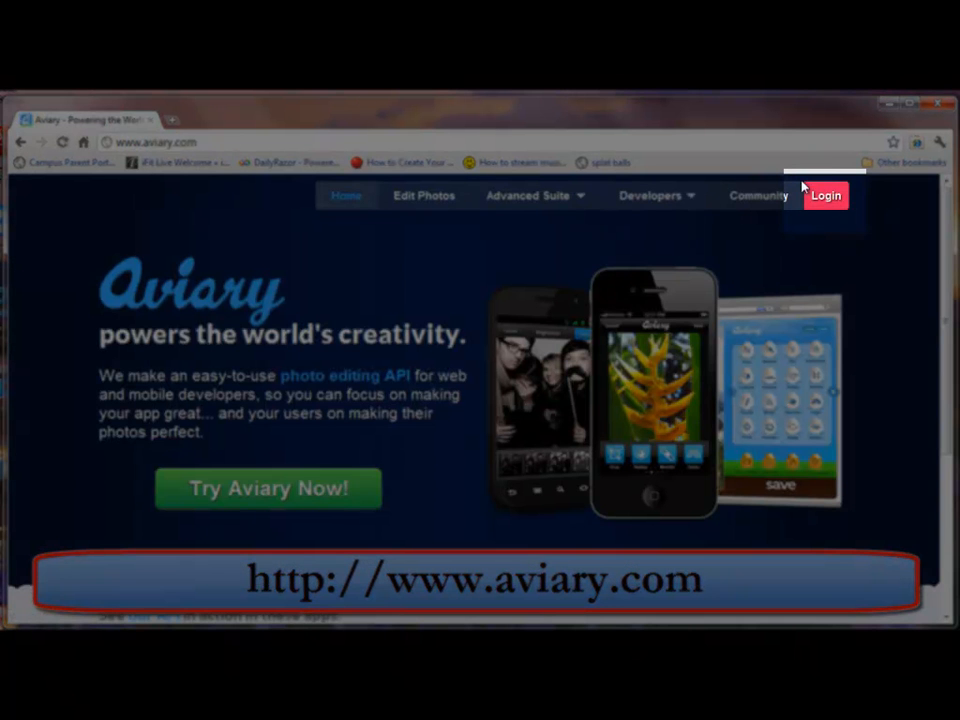
- Log in to the Aviary account with the account username and password
left_click(836, 200)
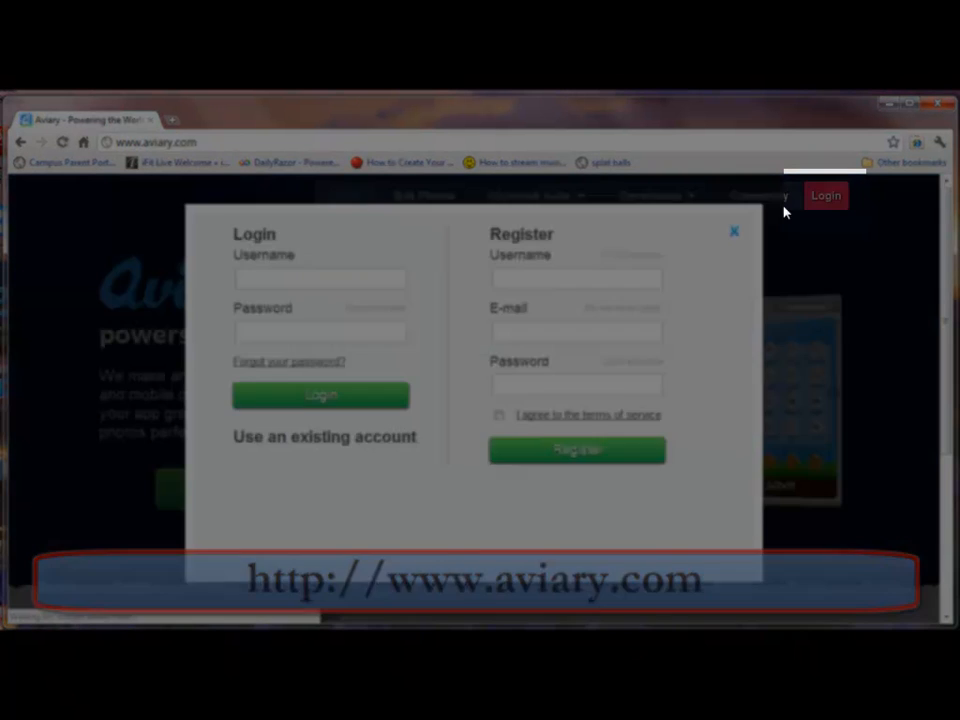
left_click(317, 280)
type("dlepage")
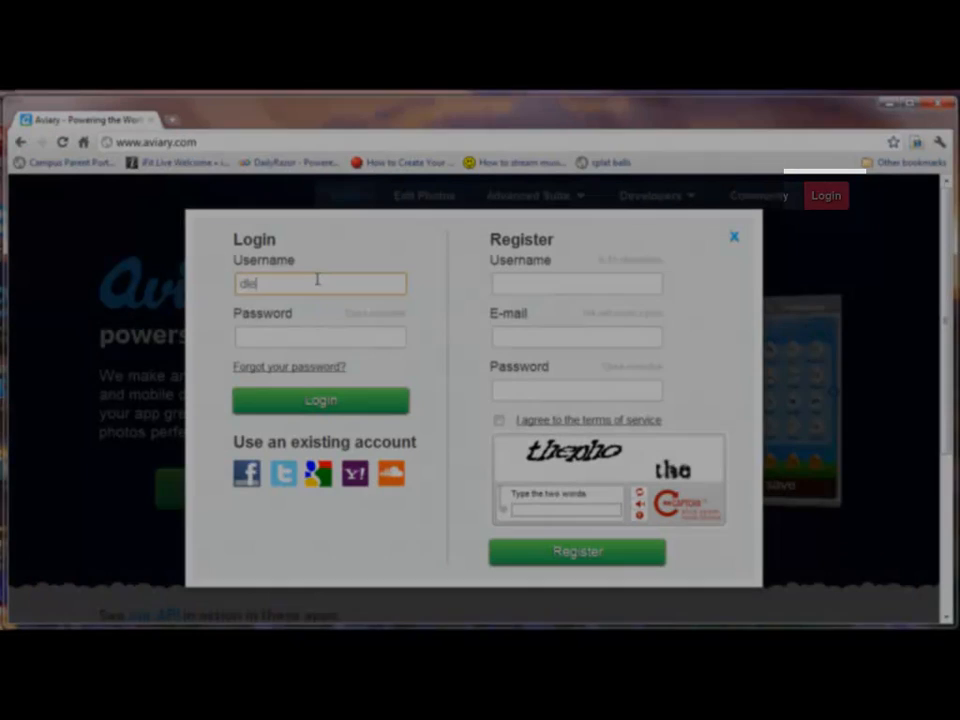
key("Tab")
type("•••••••")
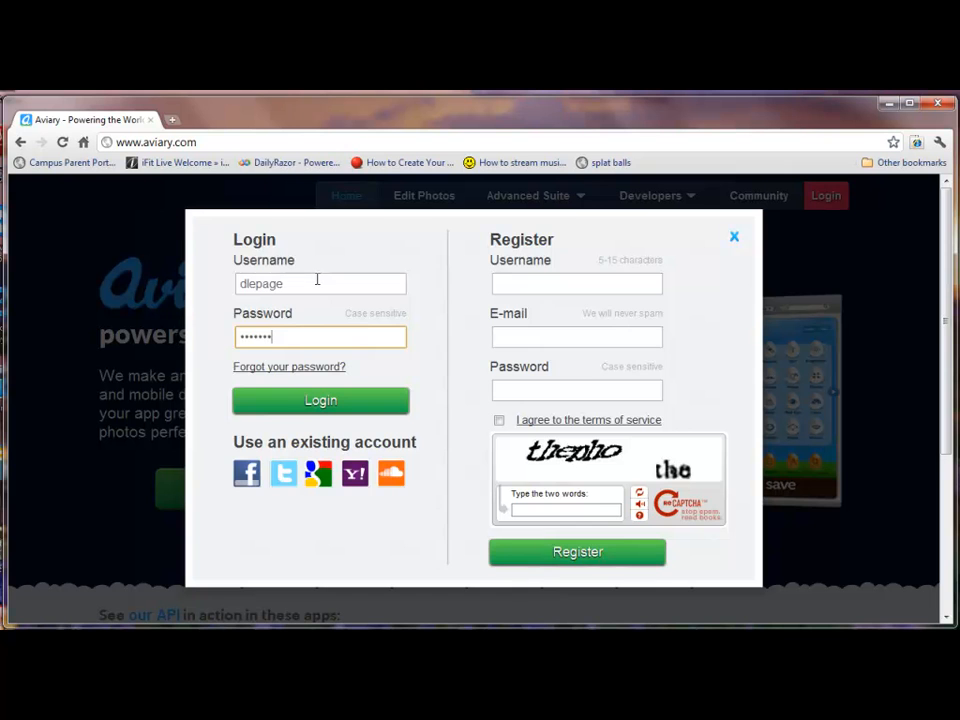
left_click(321, 405)
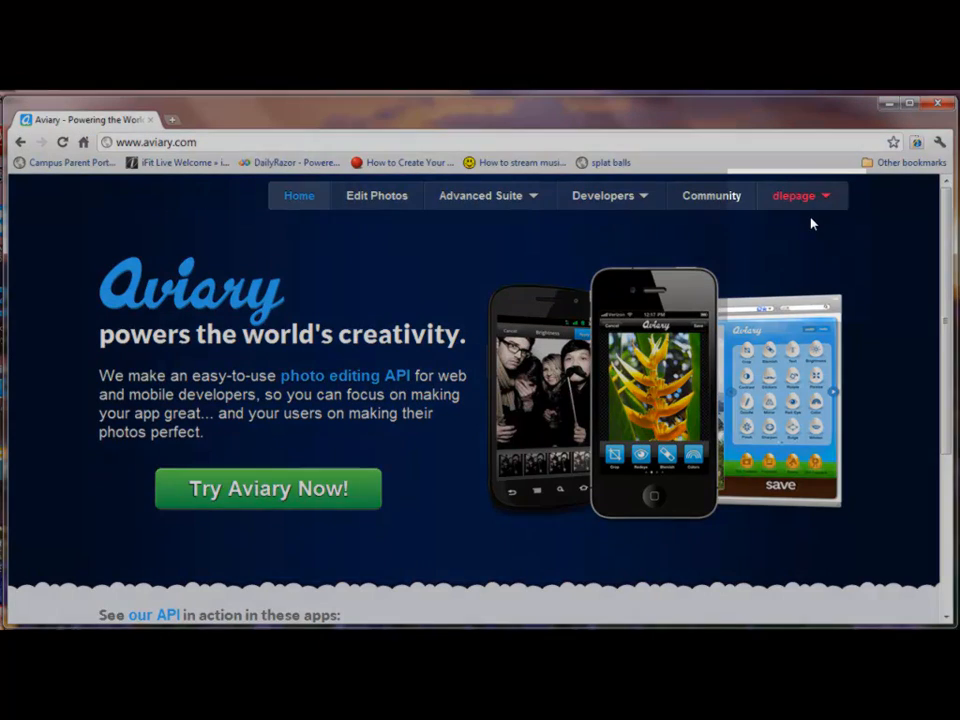
mouse_move(793, 204)
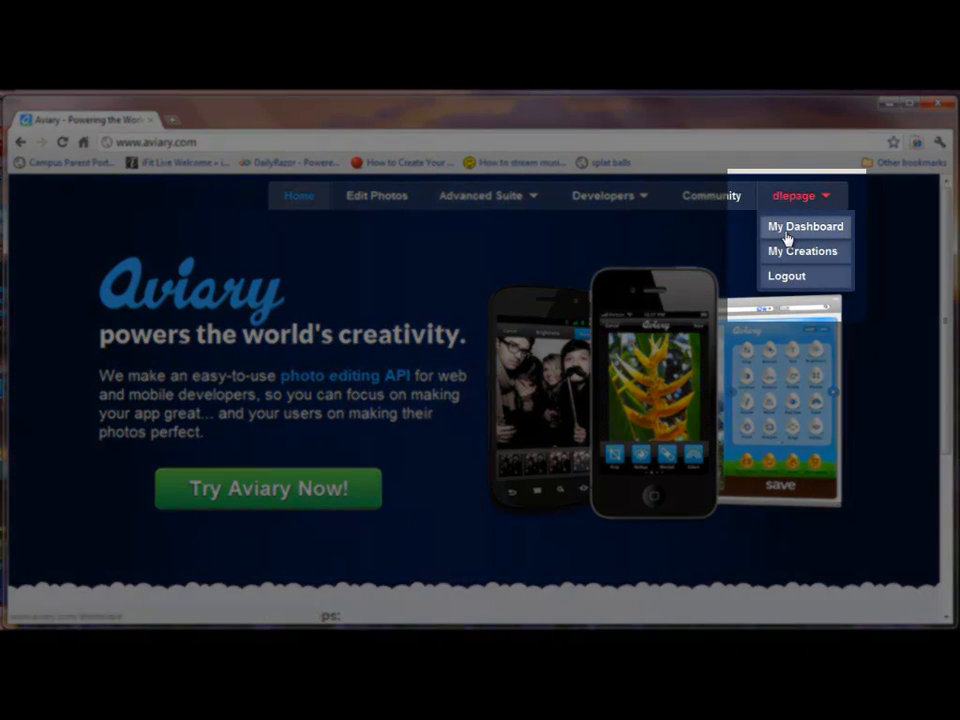
- Open My Dashboard and scroll through recent creations, including the red and green sphere image
left_click(787, 237)
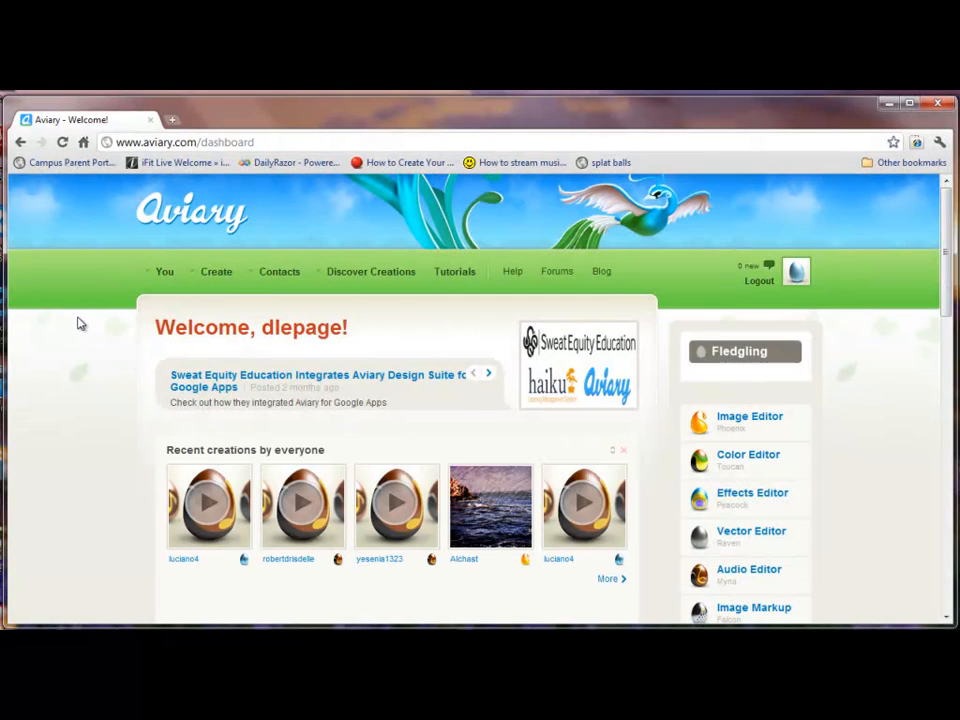
scroll(82, 352, "down", 4)
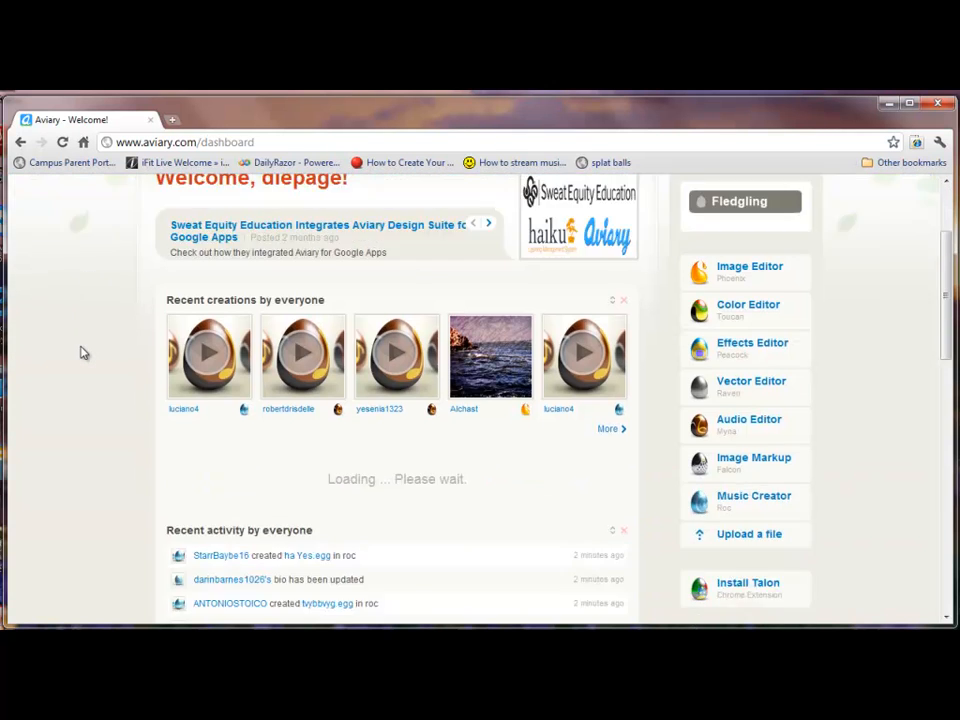
scroll(84, 352, "down", 4)
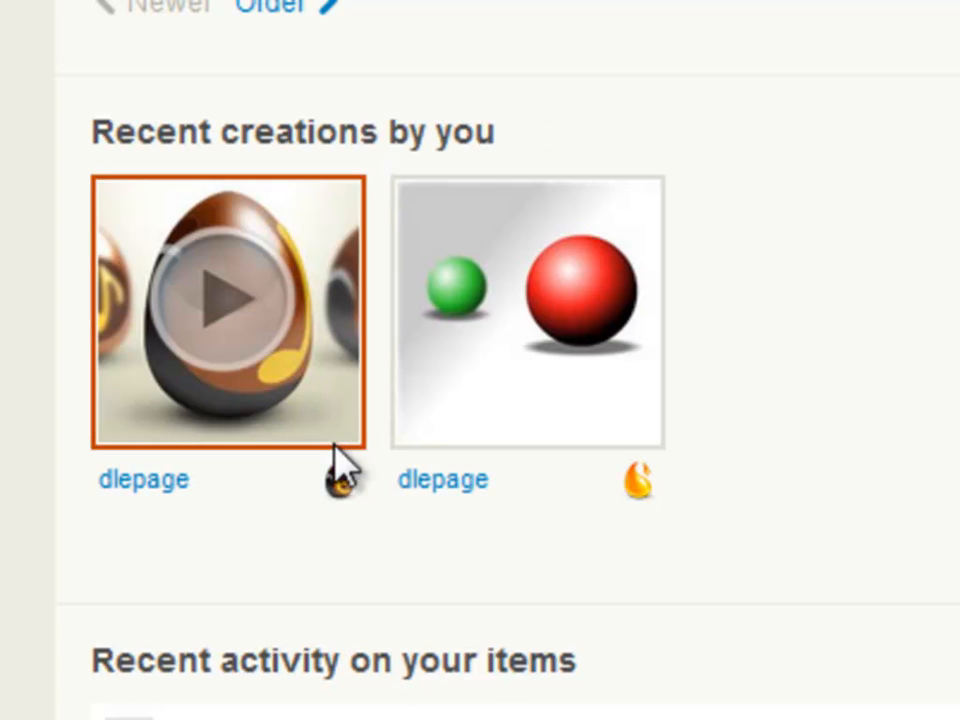
scroll(707, 400, "up", 2)
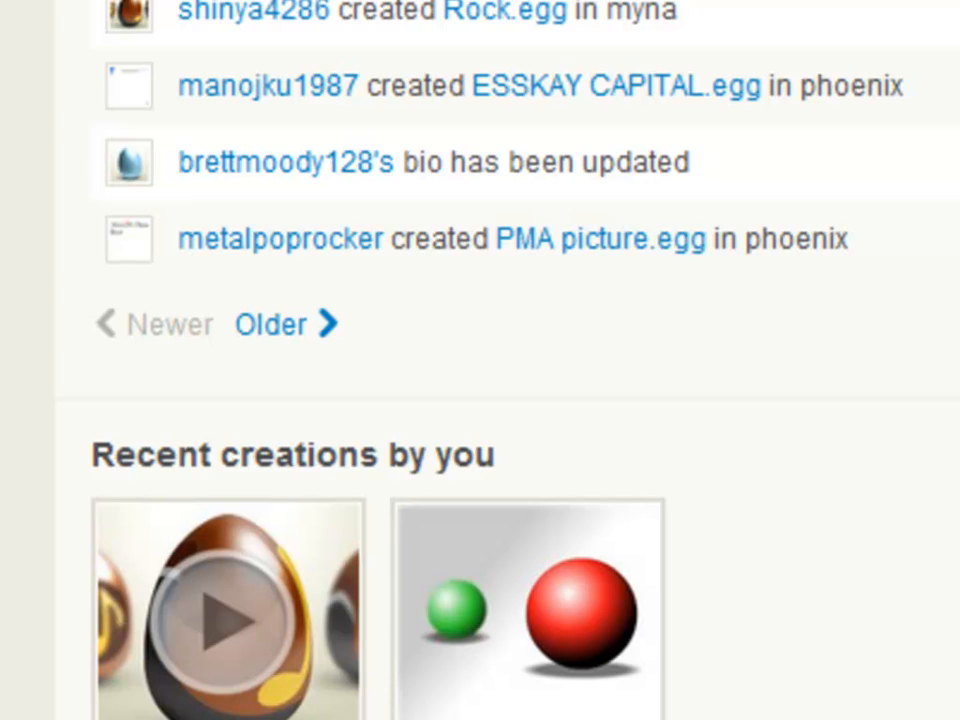
scroll(887, 407, "up", 10)
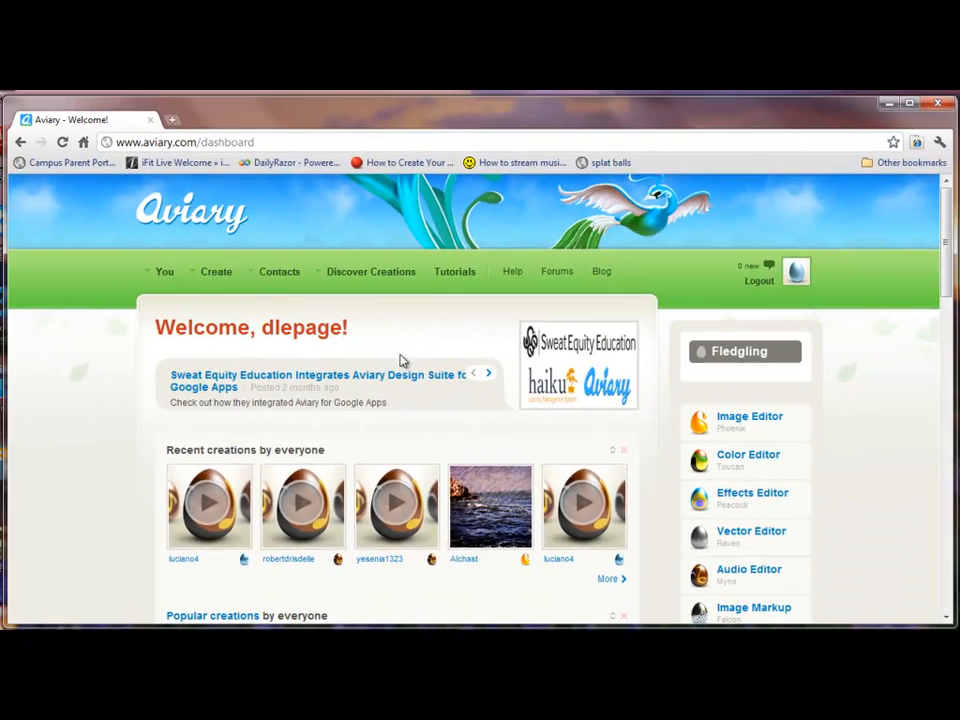
- Launch Image Editor (Phoenix) from the Create menu and widen the browser window slightly
left_click(216, 271)
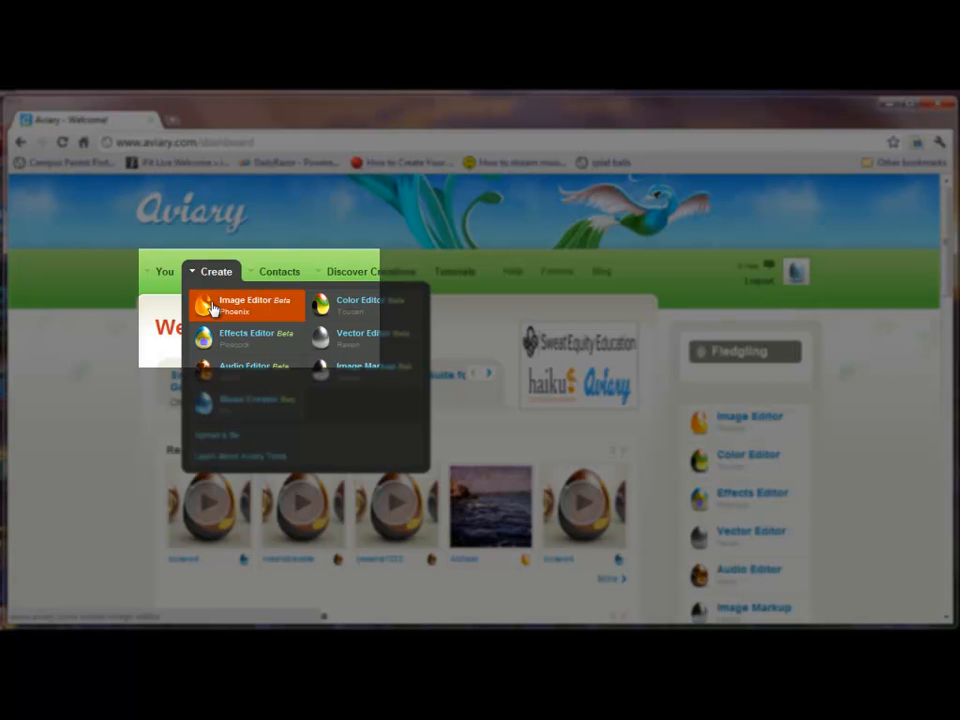
left_click(212, 308)
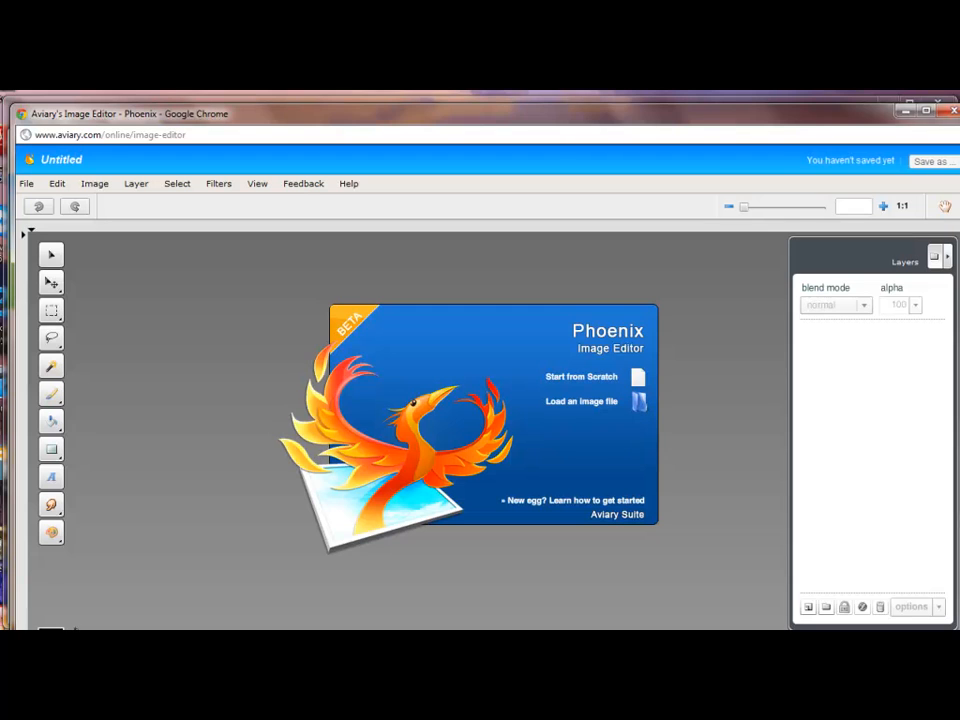
left_click_drag(937, 617, 954, 618)
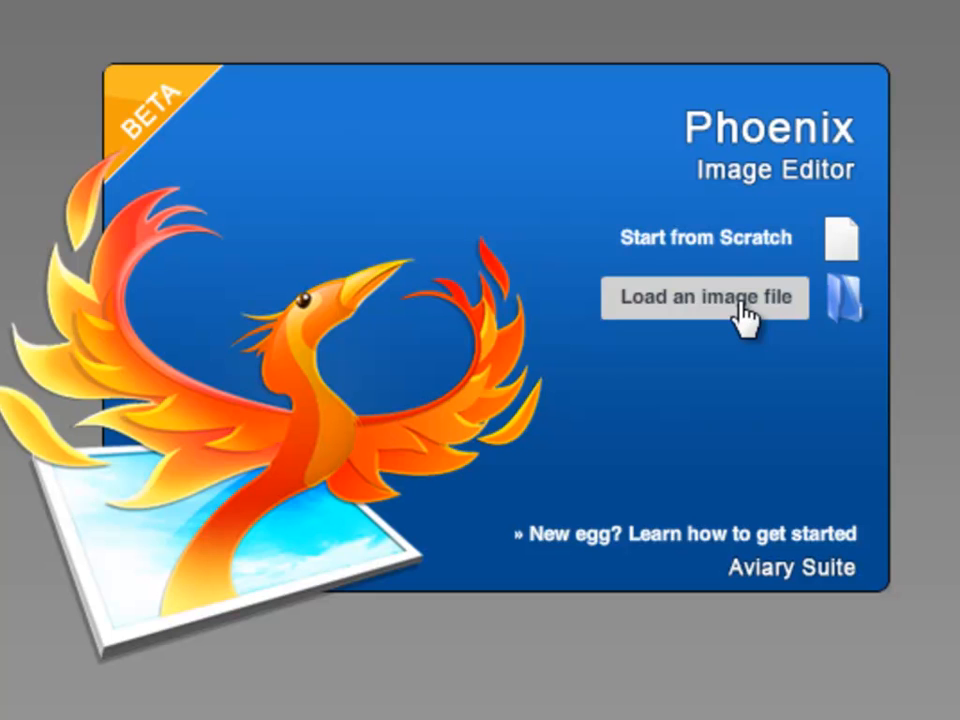
- Start a new 625 × 625 image from scratch with a white FFFFFF background
left_click(718, 245)
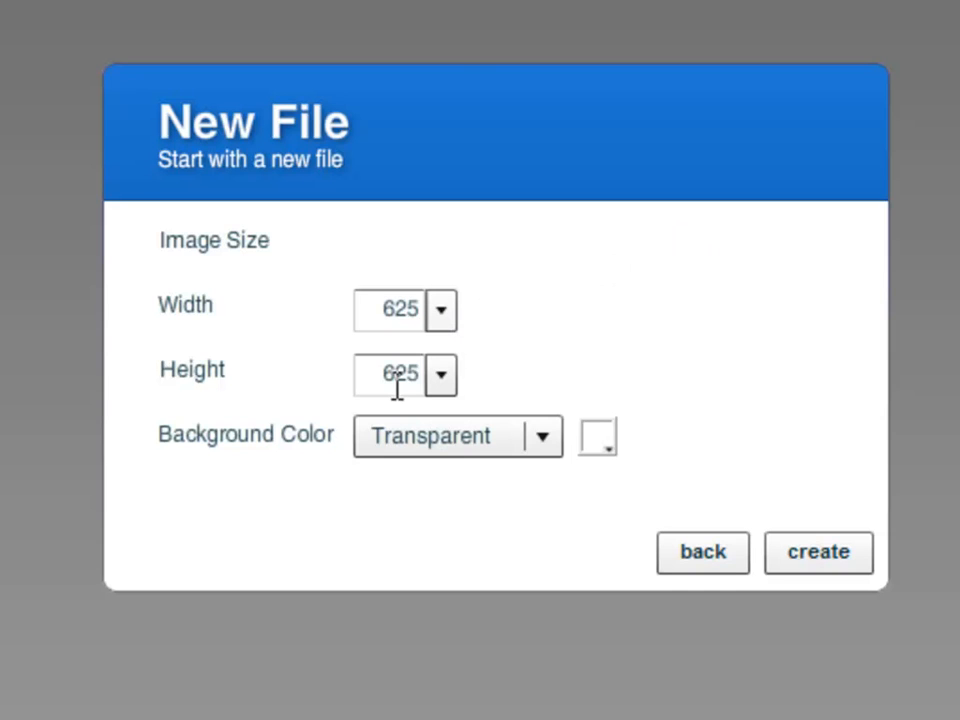
left_click(542, 437)
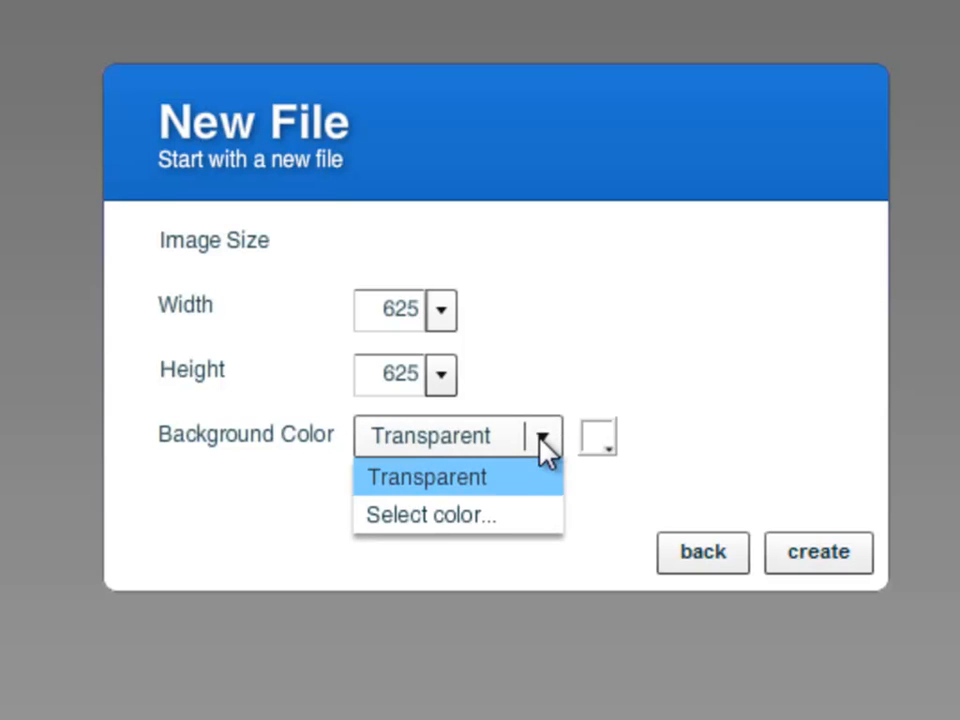
left_click(454, 516)
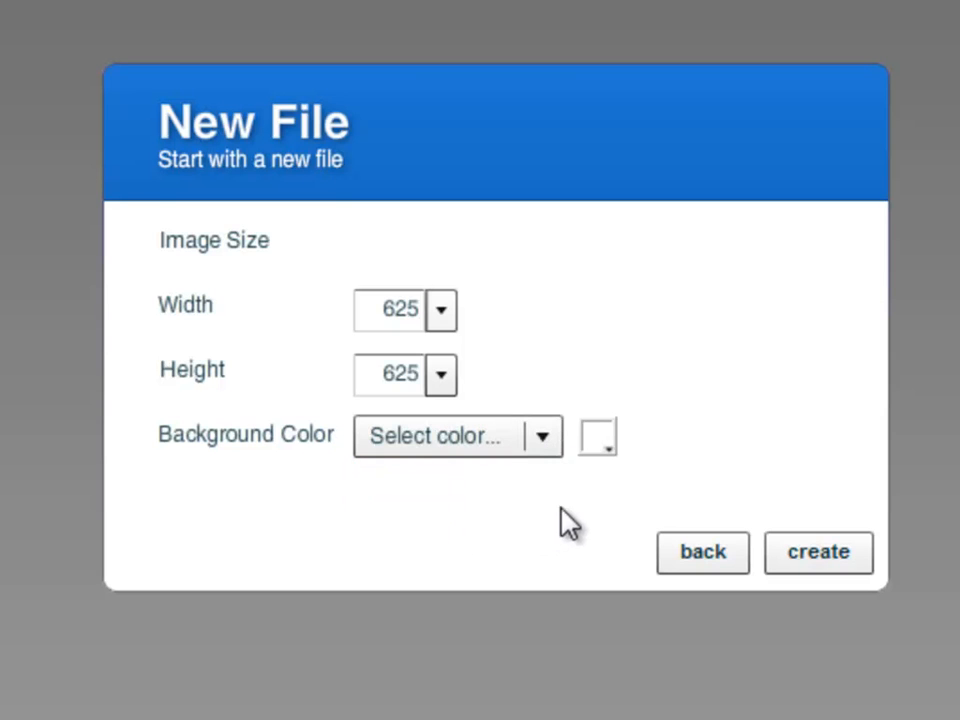
left_click(609, 448)
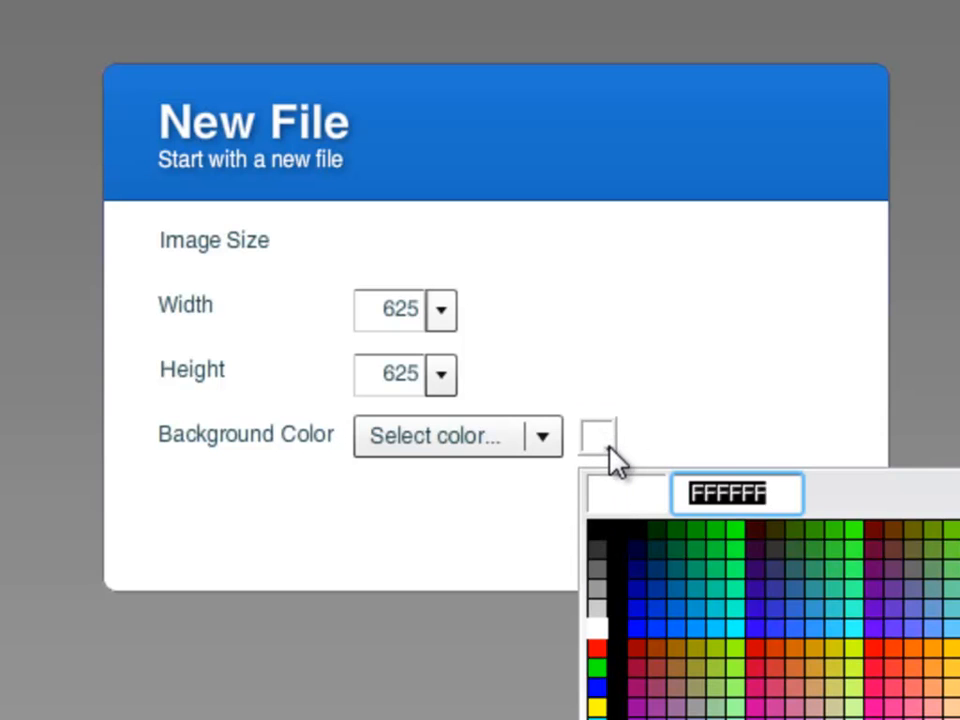
left_click(671, 424)
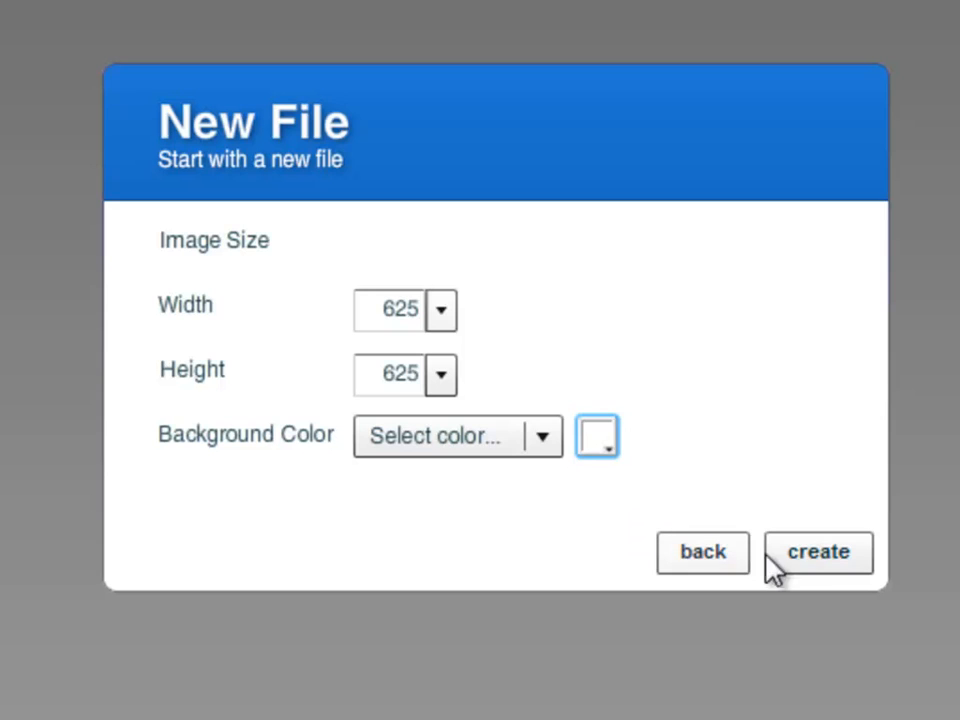
left_click(810, 557)
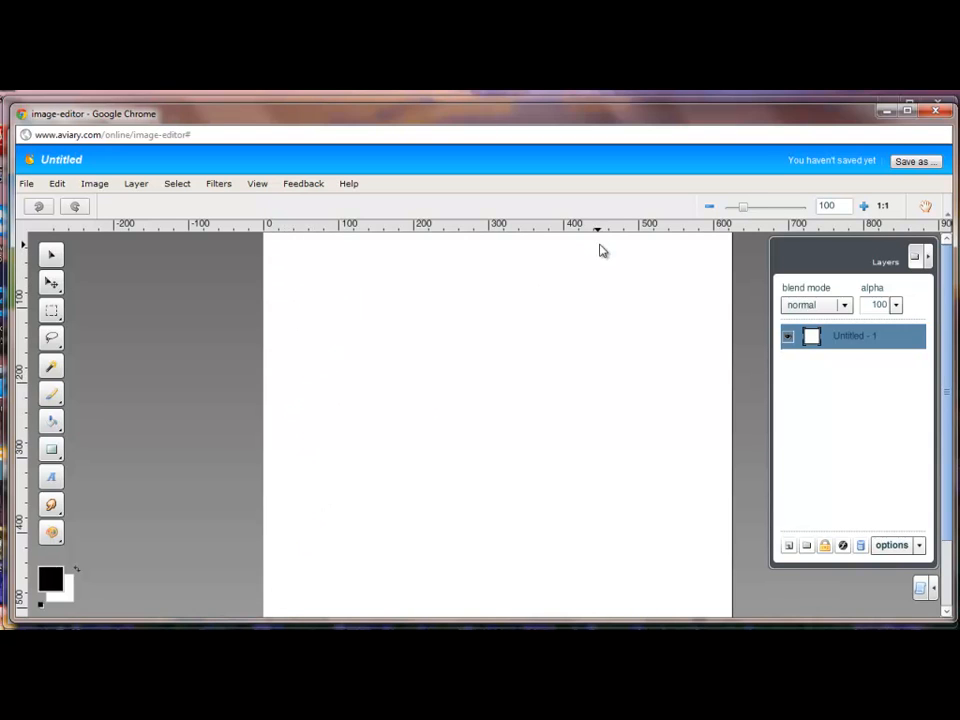
- Set the canvas zoom to 80% and fine-tune it with the zoom slider
double_click(830, 206)
type("80")
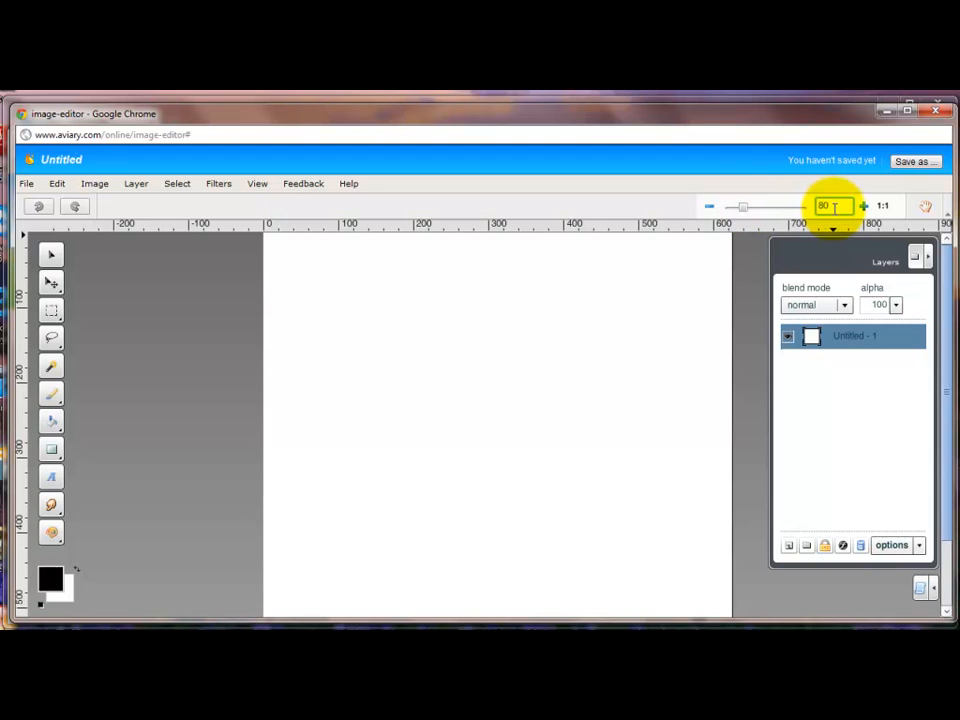
mouse_move(740, 208)
left_mouse_down()
mouse_move(755, 212)
mouse_move(738, 214)
left_mouse_up()
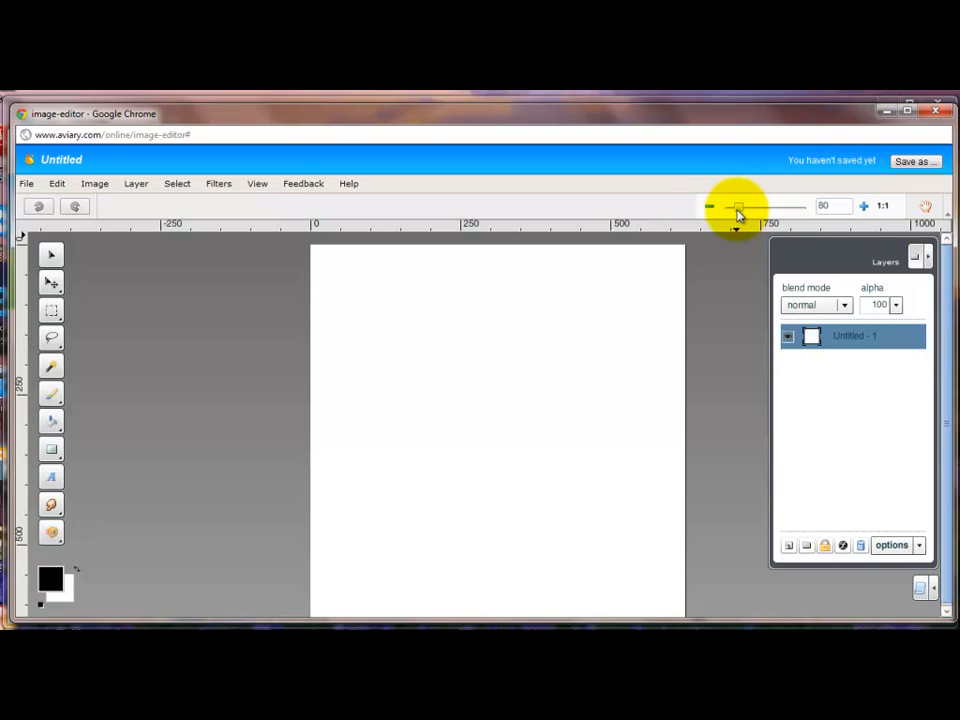
left_click_drag(738, 214, 738, 214)
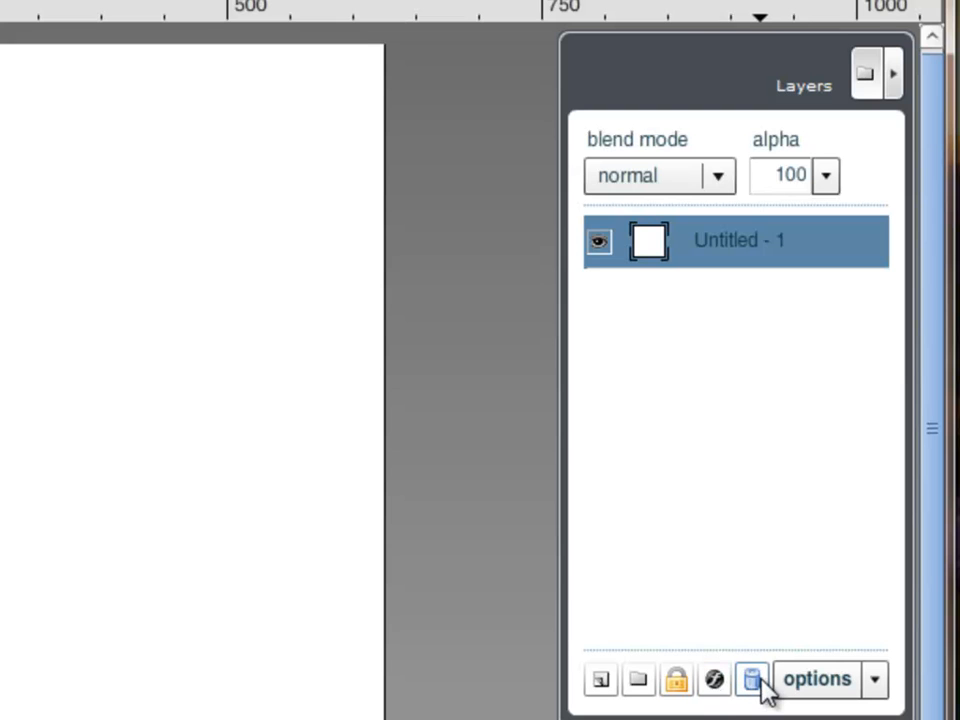
left_click(878, 681)
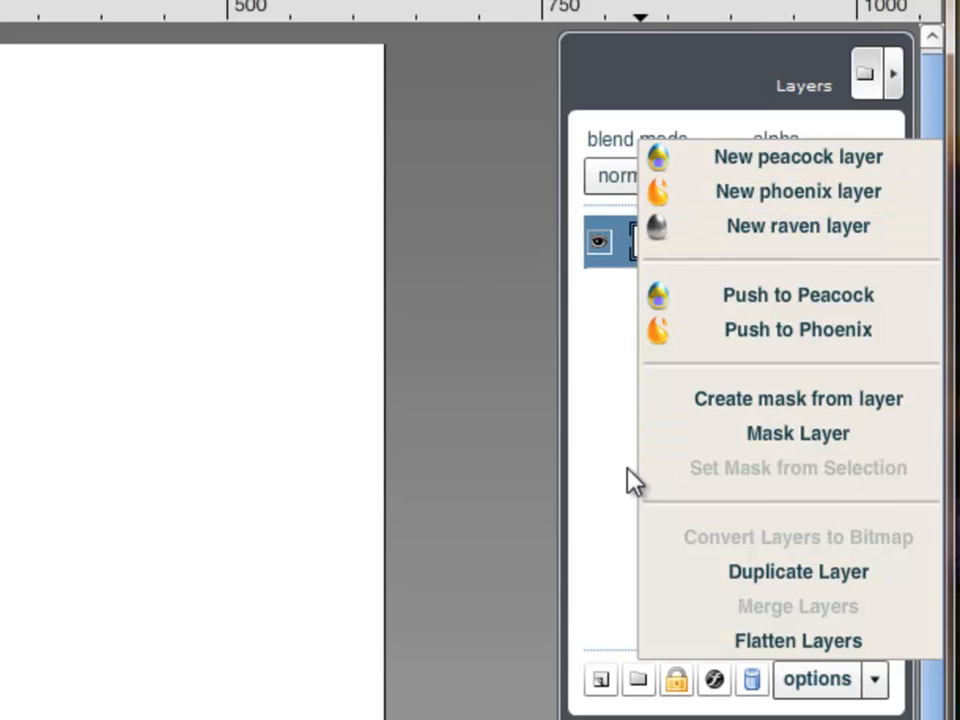
left_click(455, 418)
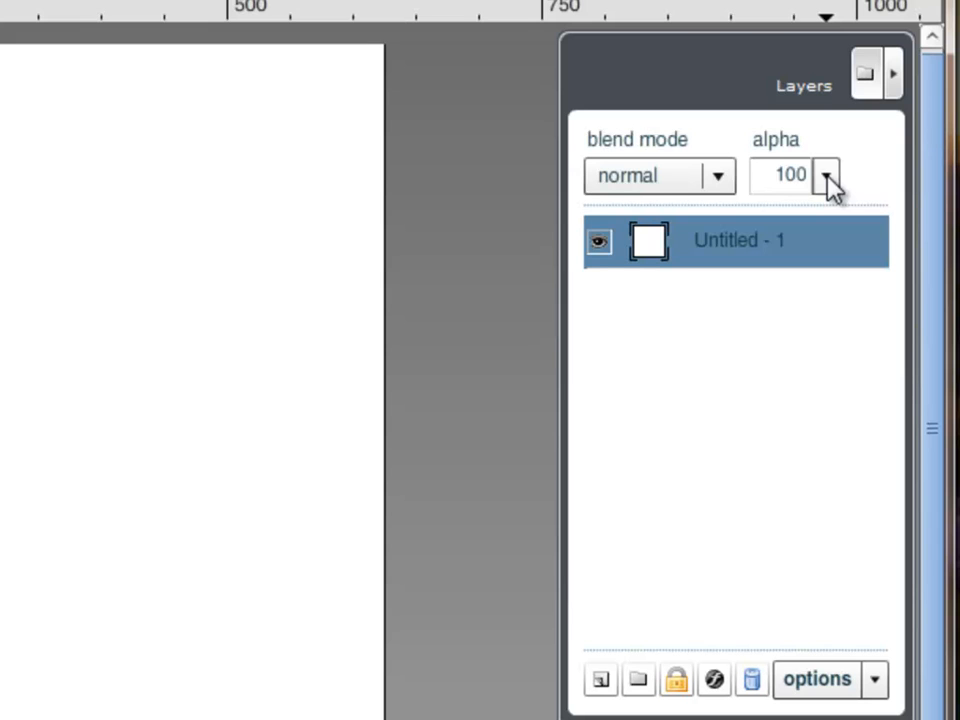
left_click(727, 179)
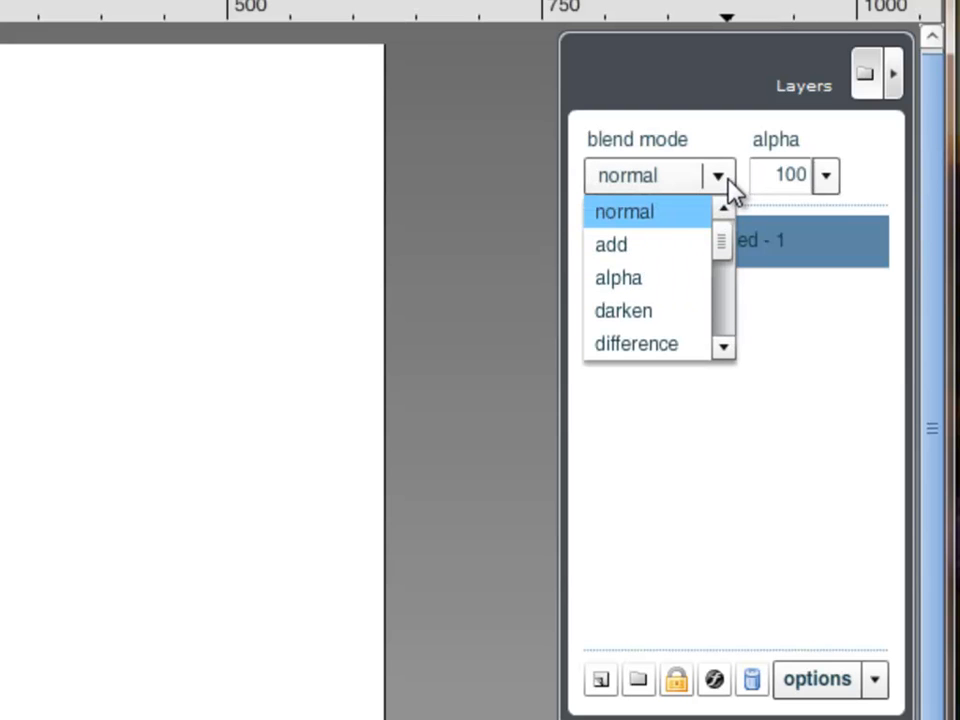
left_click_drag(728, 248, 724, 336)
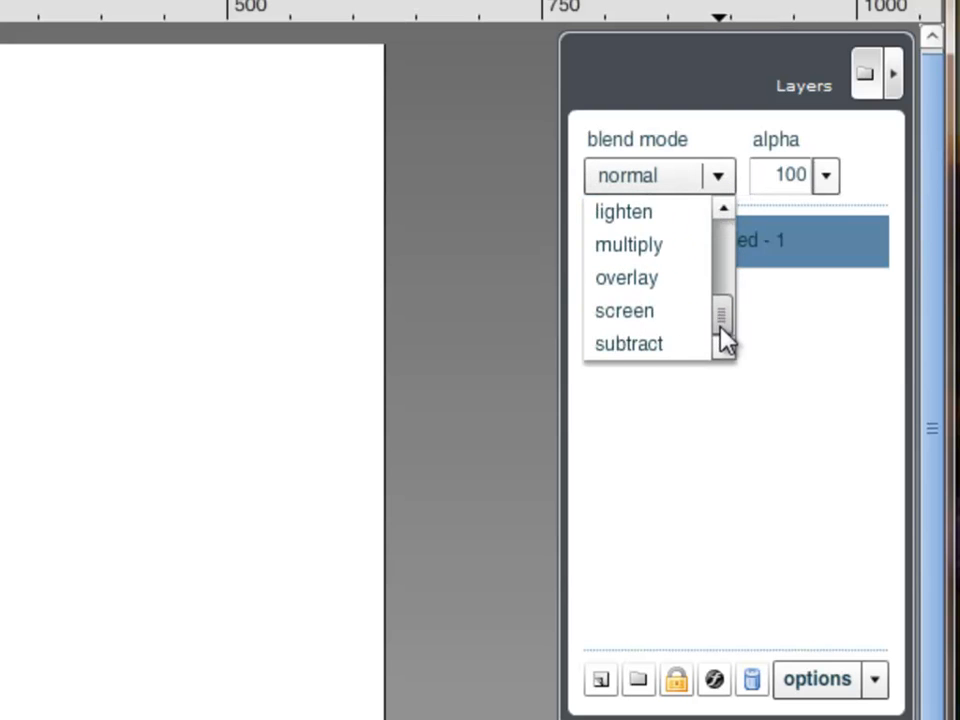
left_click(503, 372)
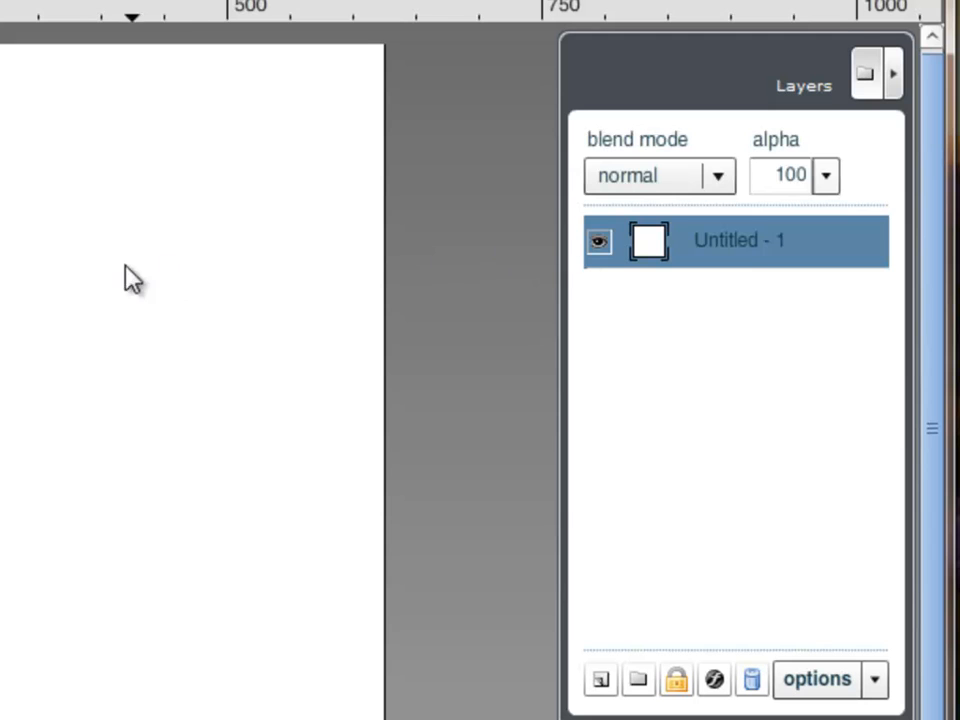
- Rename the Untitled - 1 layer to Background
double_click(757, 258)
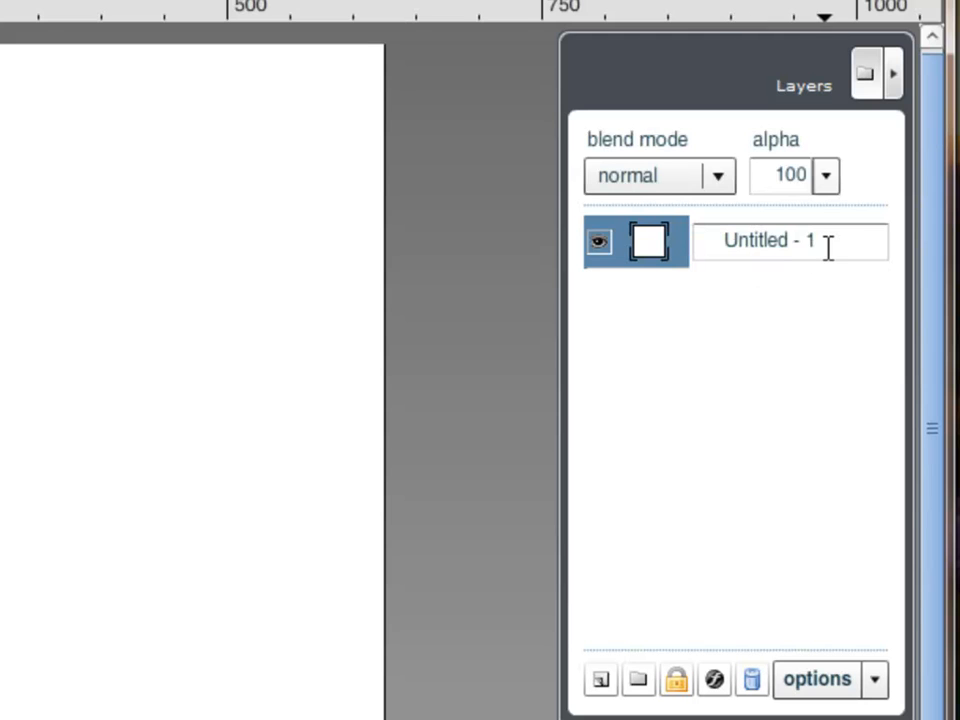
left_click_drag(827, 249, 699, 242)
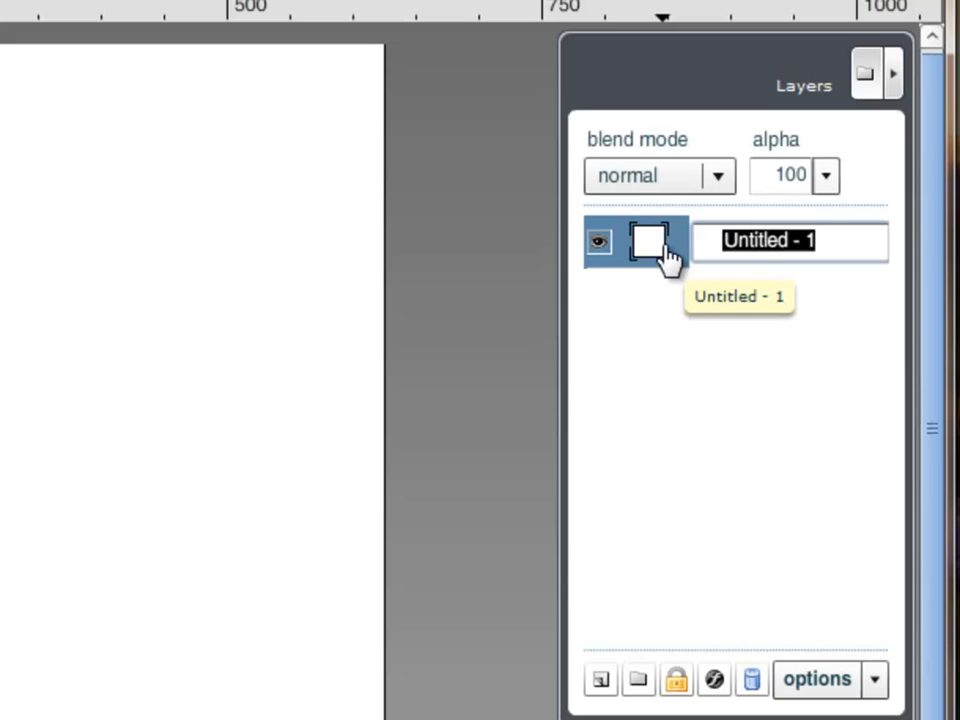
type("Background")
key("Return")
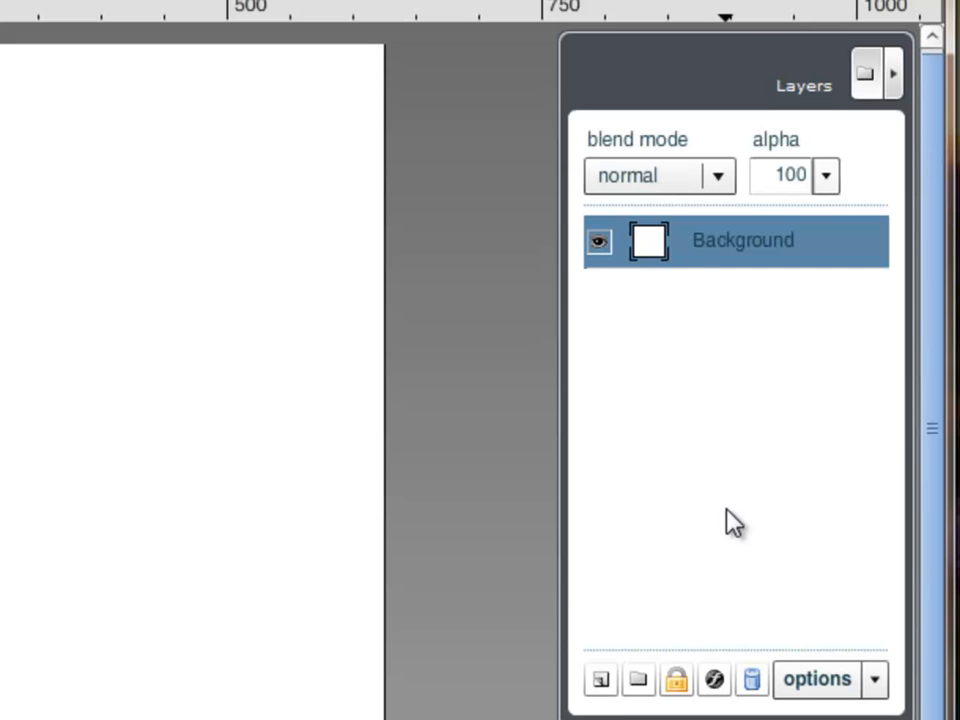
- Add a new layer above Background and name it Shadow
left_click(600, 679)
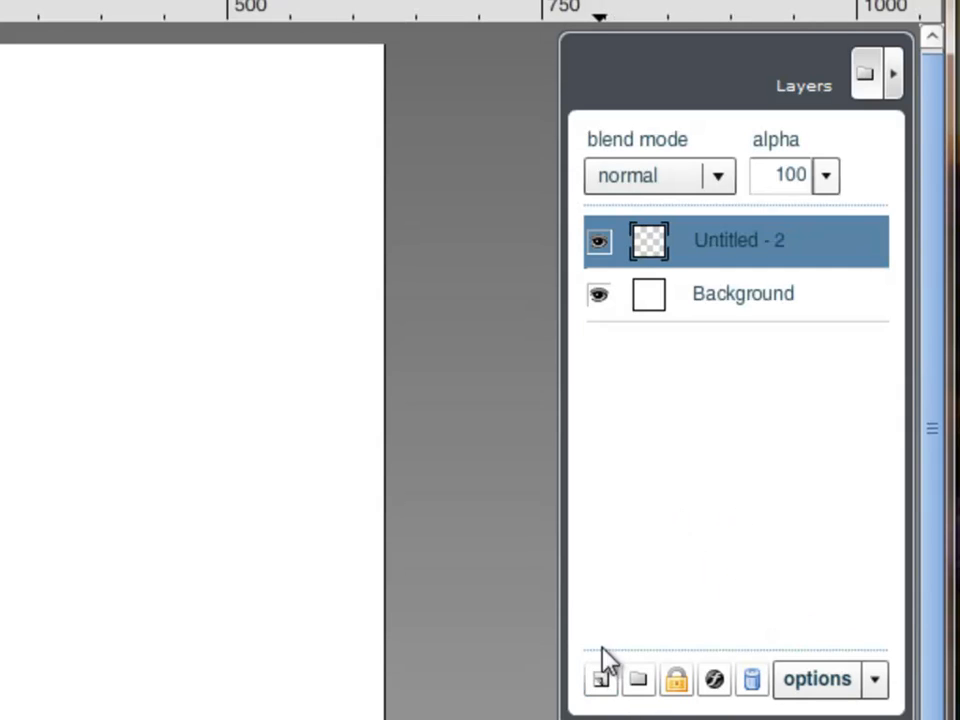
double_click(764, 240)
key("BackSpace")
key("BackSpace")
key("BackSpace")
key("BackSpace")
key("BackSpace")
key("BackSpace")
key("BackSpace")
key("BackSpace")
key("BackSpace")
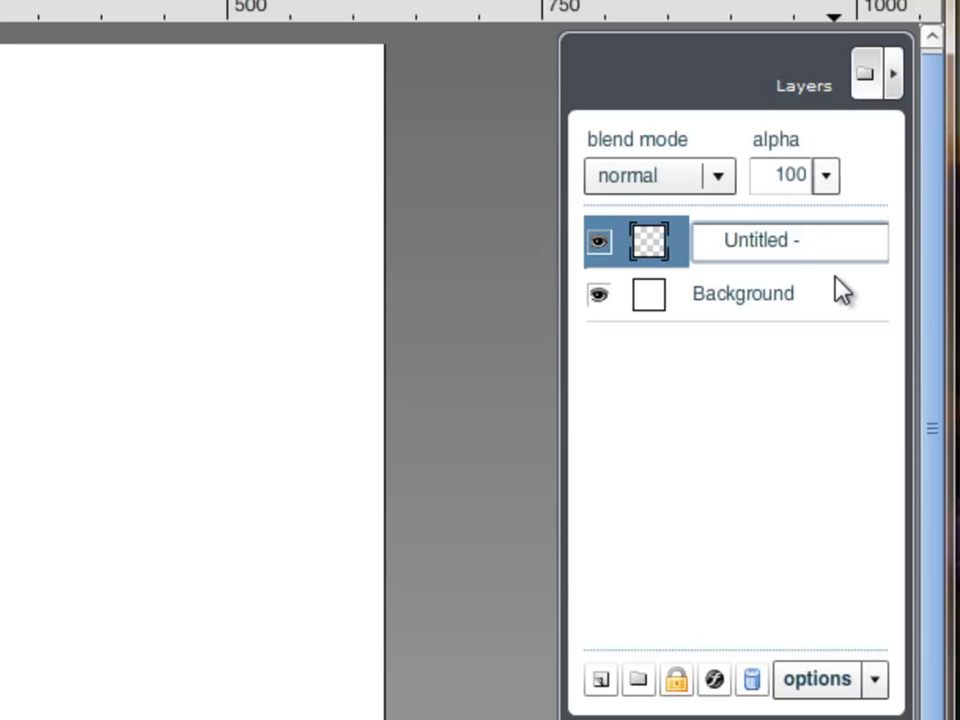
key("BackSpace")
key("BackSpace")
key("BackSpace")
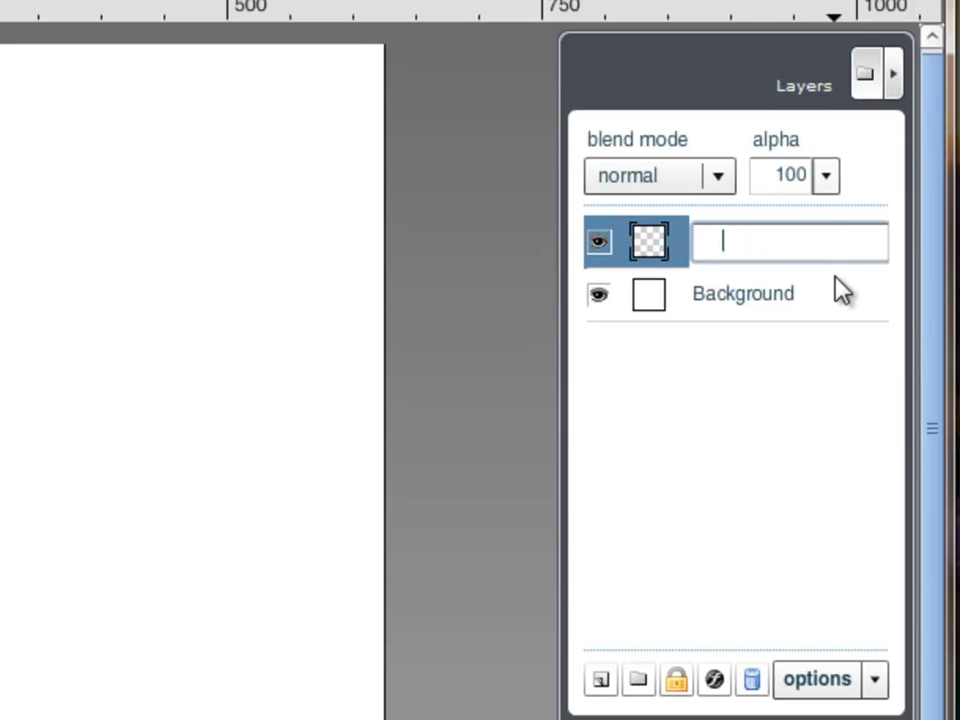
type("Shadow")
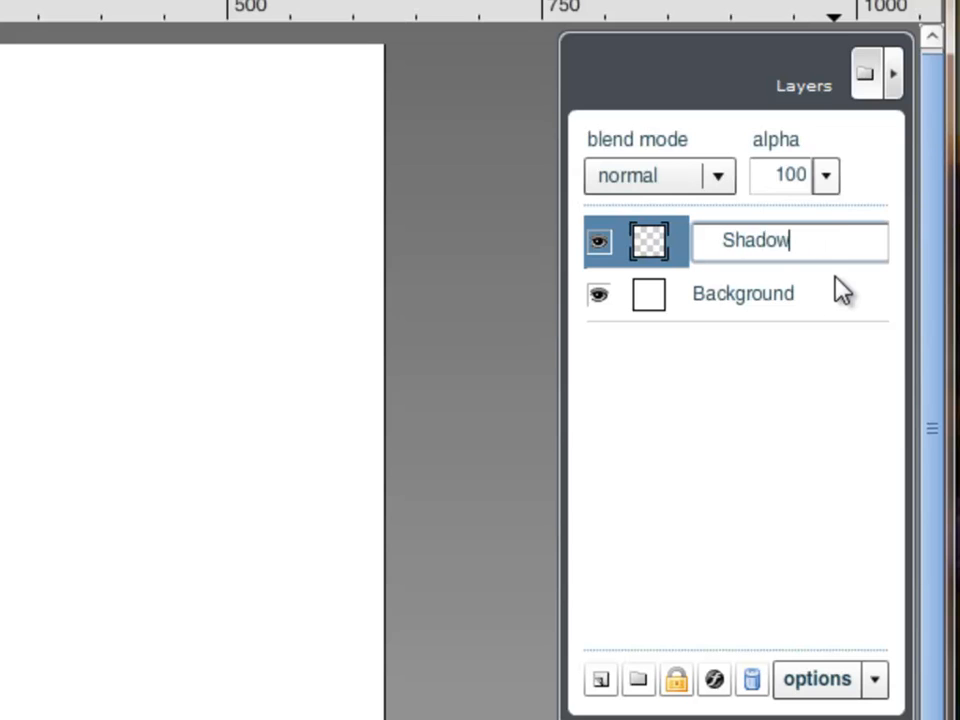
left_click(747, 433)
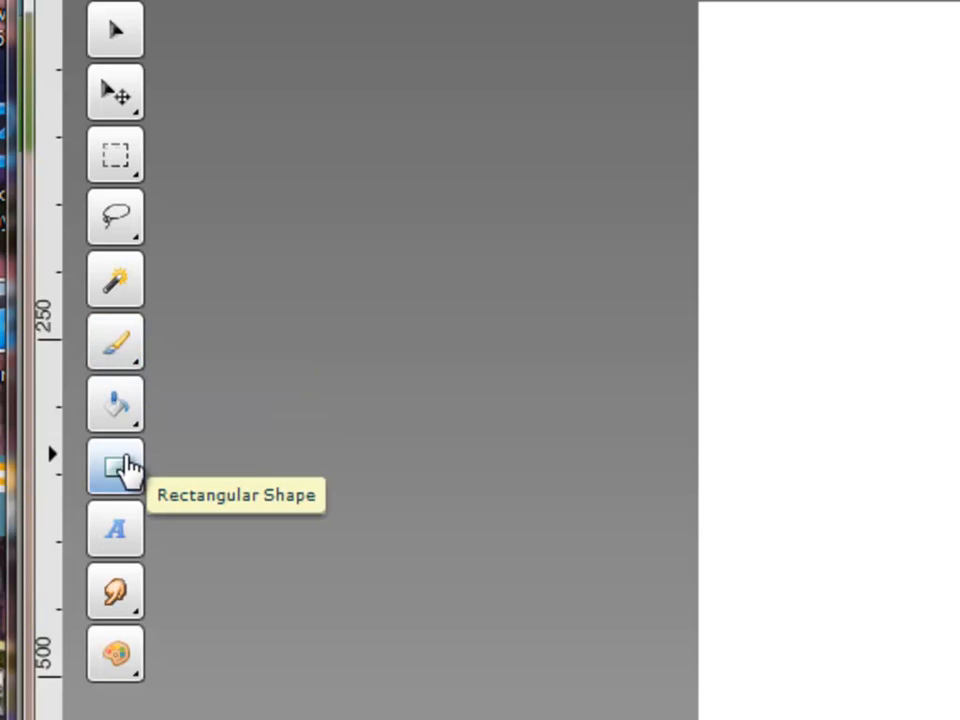
- Select the shape tool and set it to draw ellipses
left_click(120, 470)
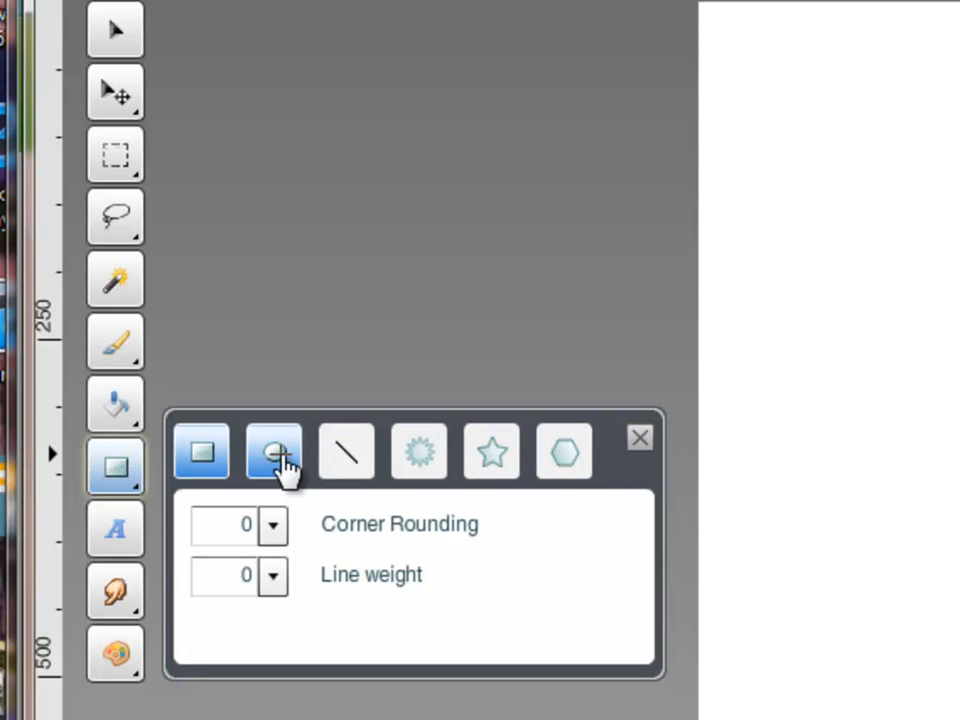
left_click(281, 455)
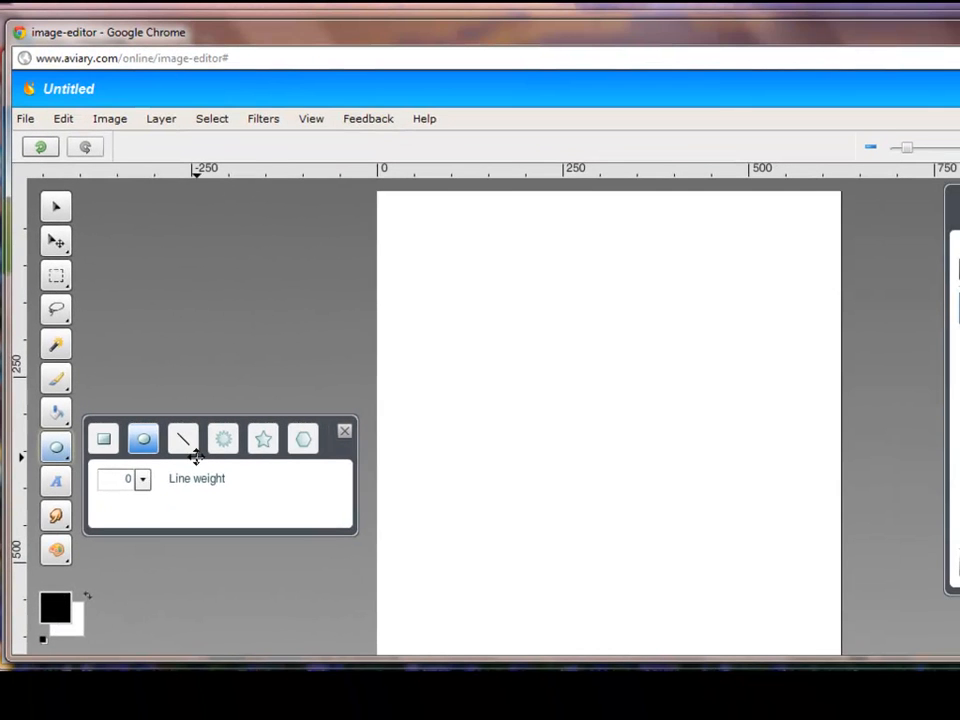
- Set the foreground drawing colour to black with alpha 50
left_click(56, 608)
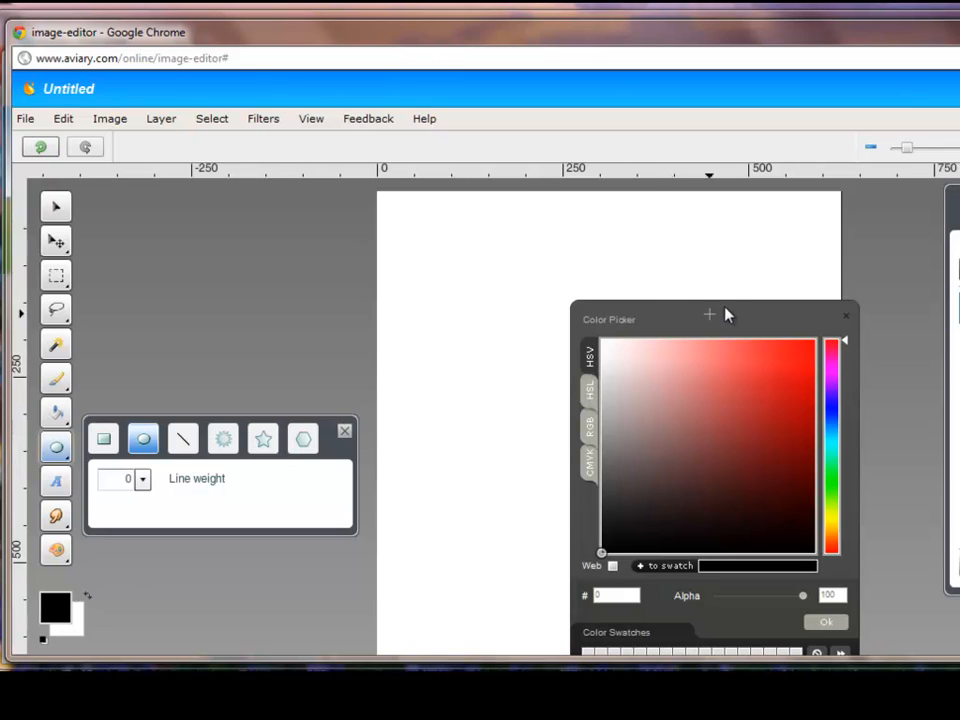
left_click_drag(724, 315, 482, 214)
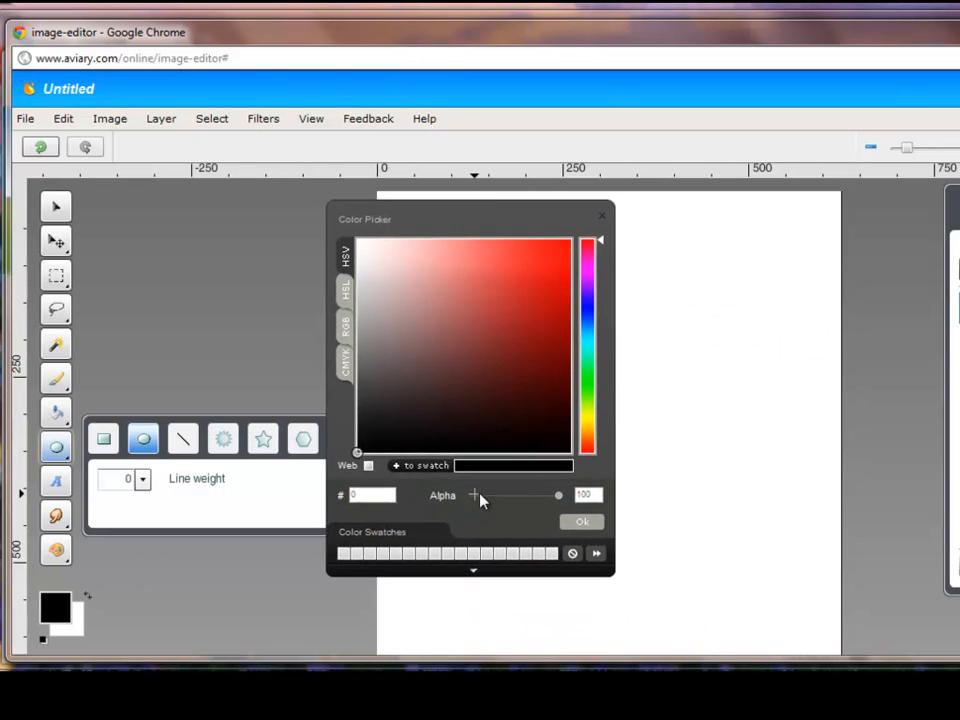
double_click(582, 494)
type("50")
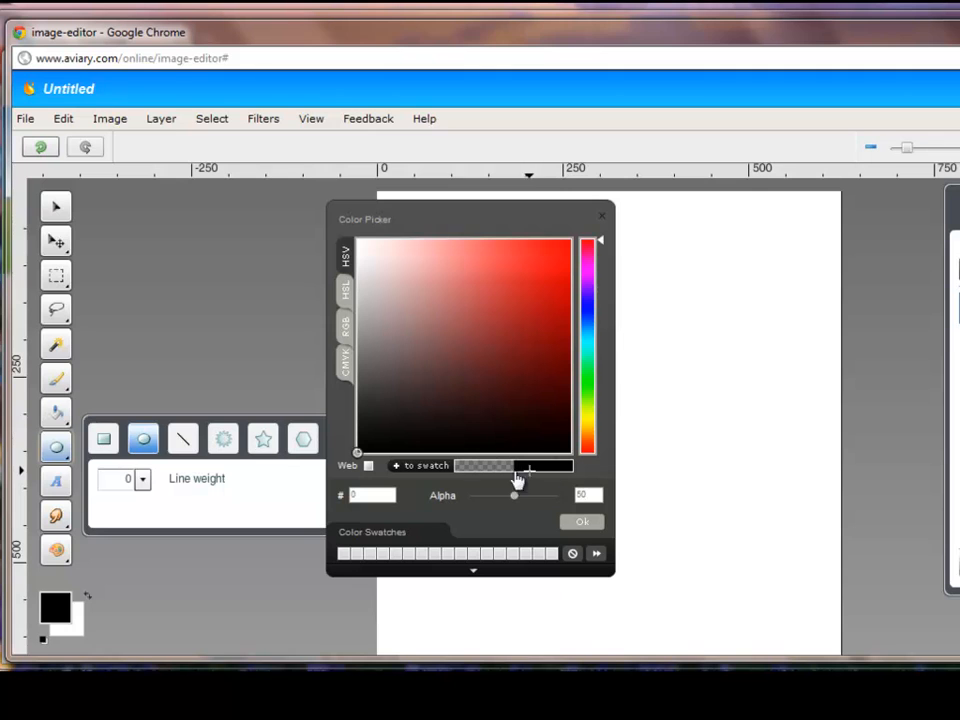
left_click(581, 525)
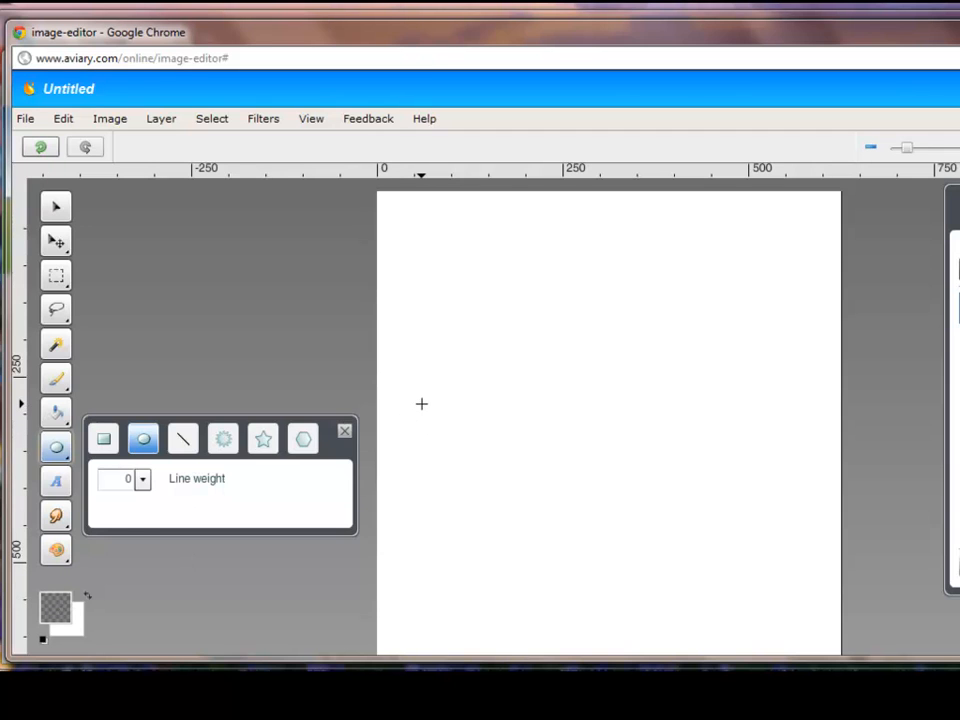
- Draw a small grey ellipse left of centre and a wider one lower right
left_click_drag(425, 418, 552, 446)
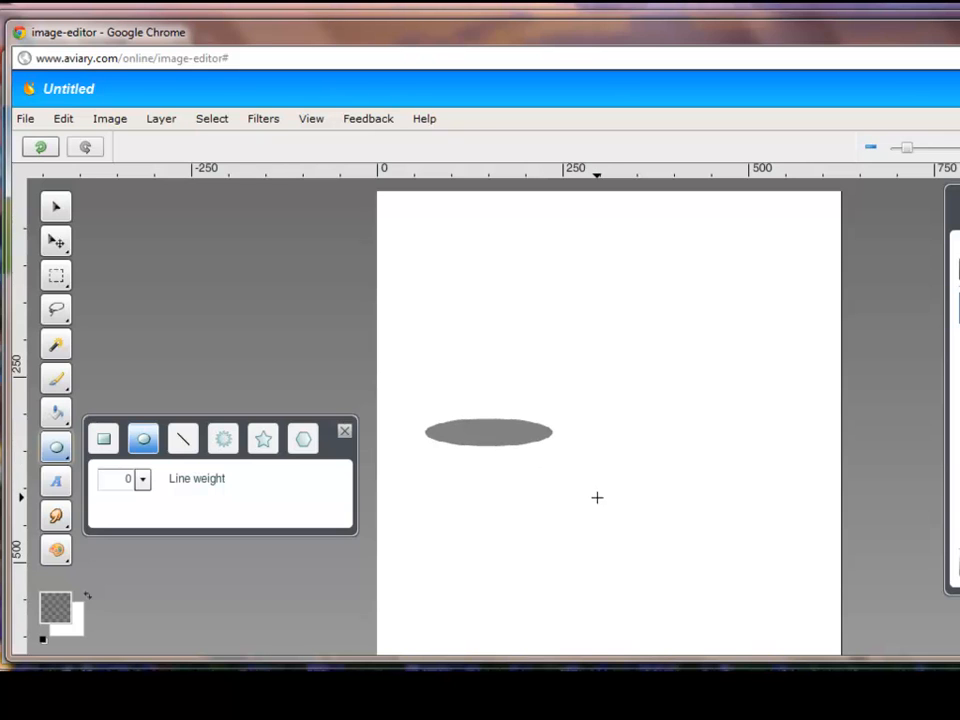
left_click_drag(587, 487, 811, 532)
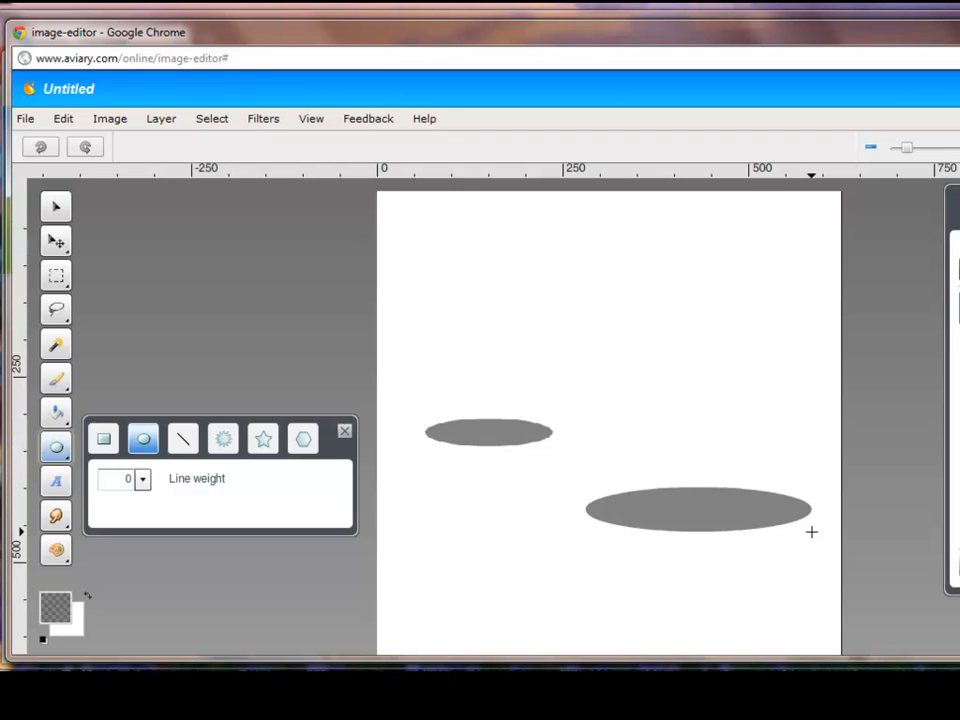
left_click_drag(811, 532, 809, 530)
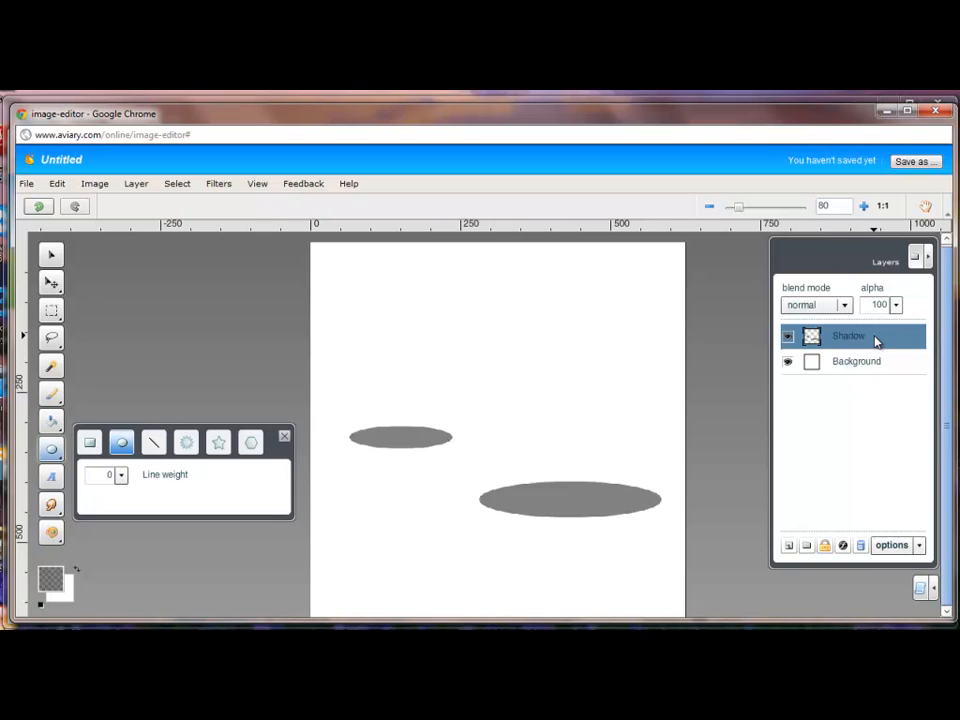
- Enable Blur in the Shadow layer's filters with blur X 40 and blur Y 10
left_click(843, 546)
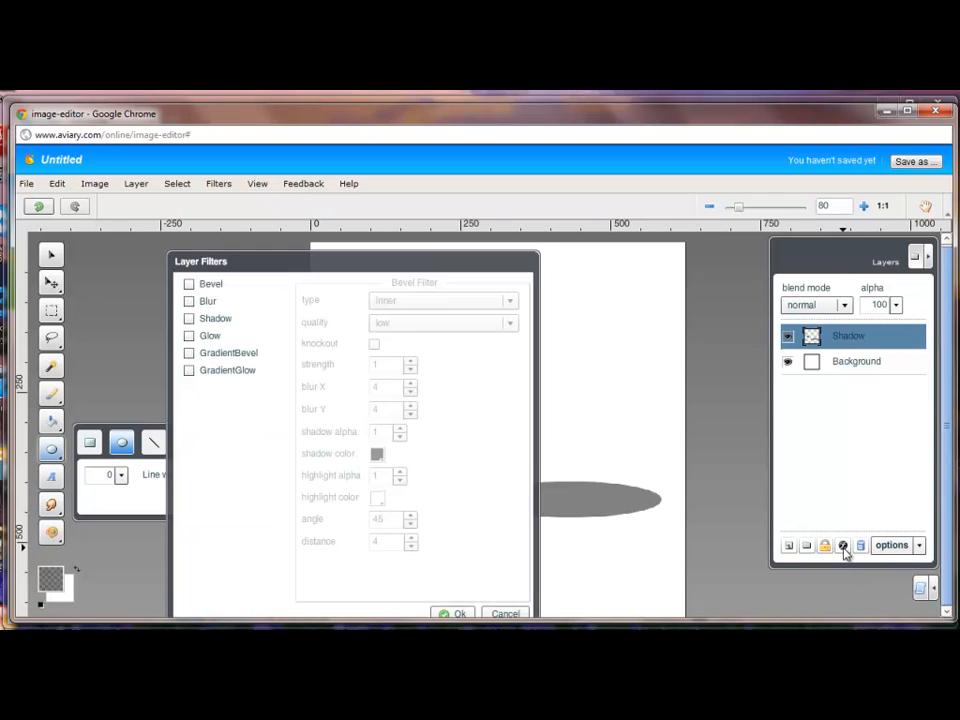
left_click_drag(406, 268, 323, 200)
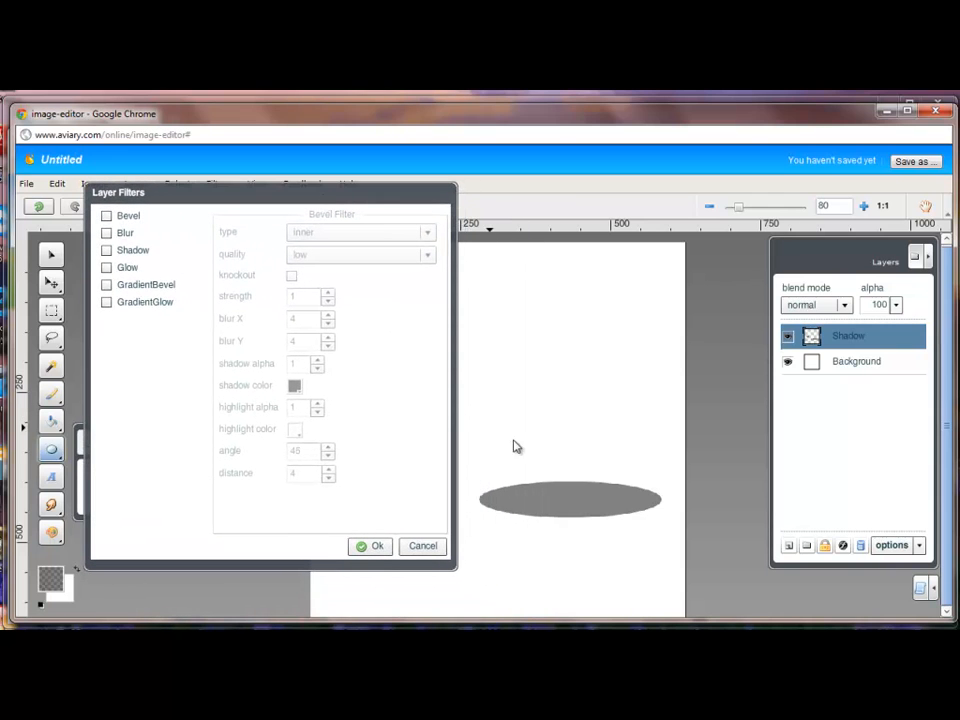
left_click(107, 234)
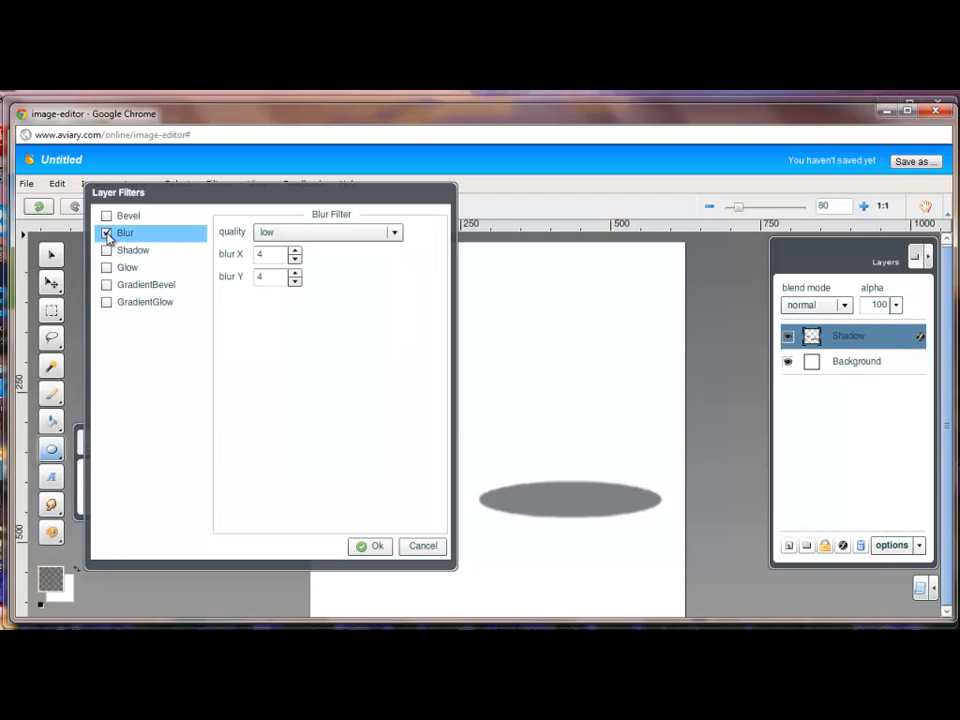
left_click(269, 254)
double_click(269, 254)
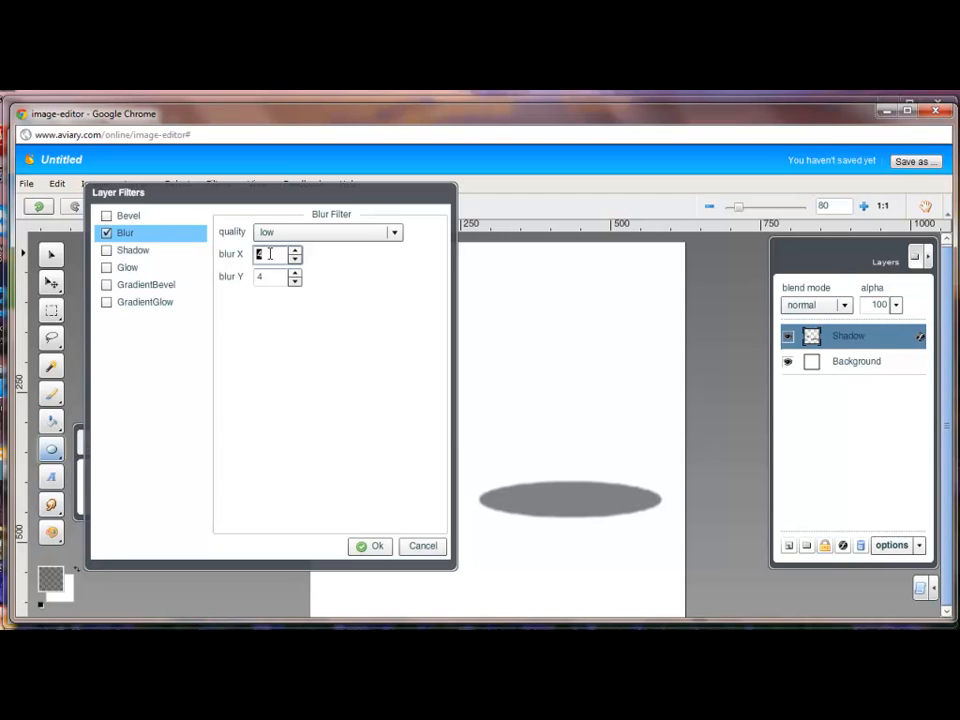
type("40")
double_click(271, 280)
type("10")
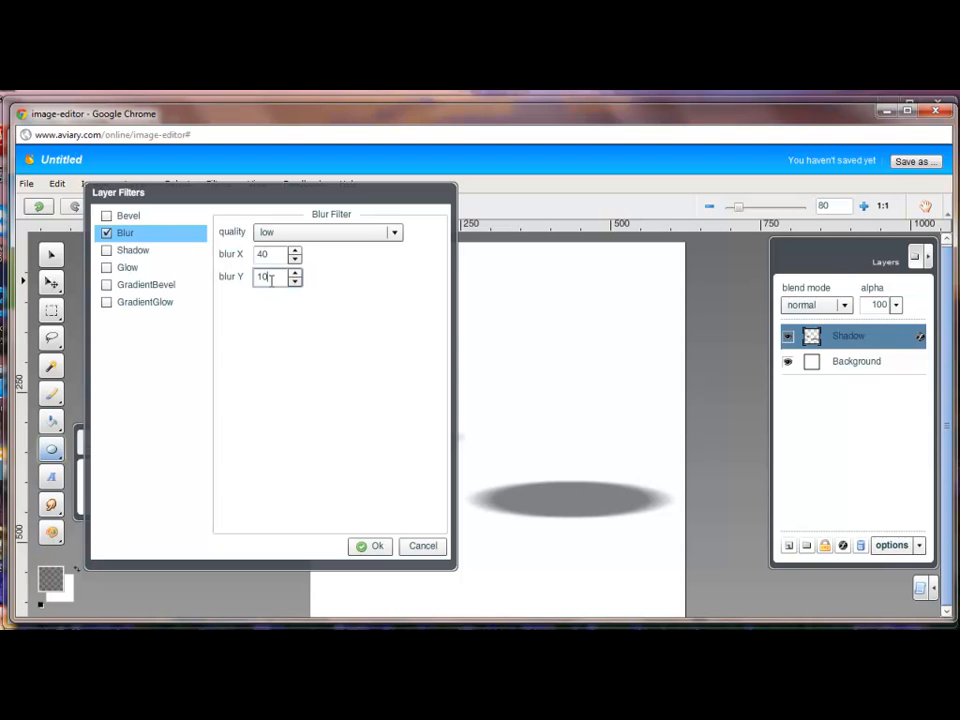
left_click(372, 546)
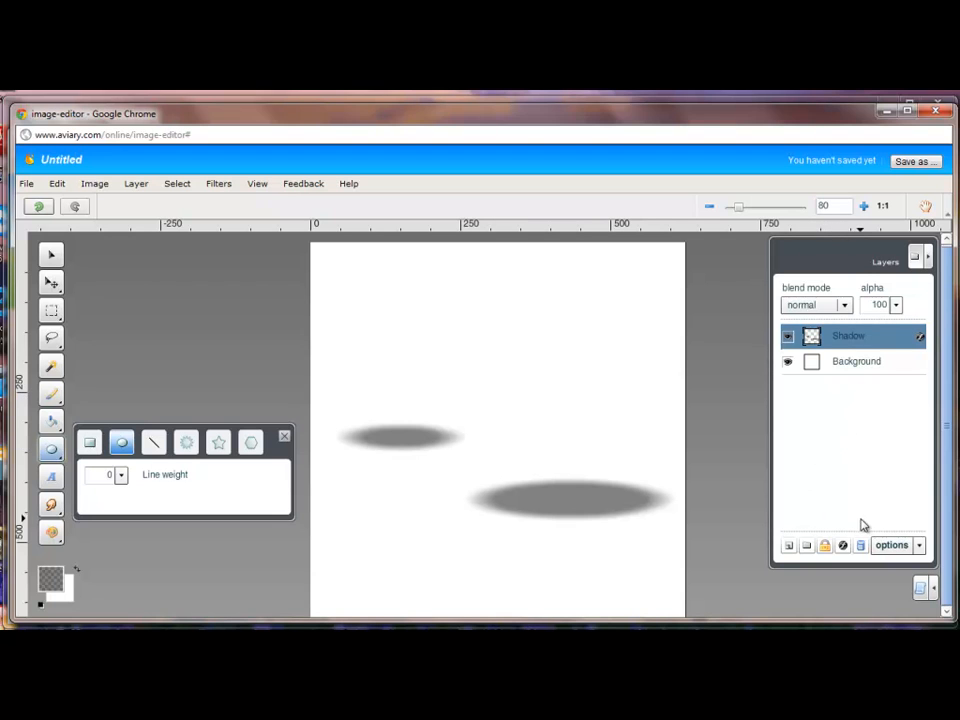
- Create a new layer above Shadow and replace its default name with 'Red Sphere'
left_click(789, 546)
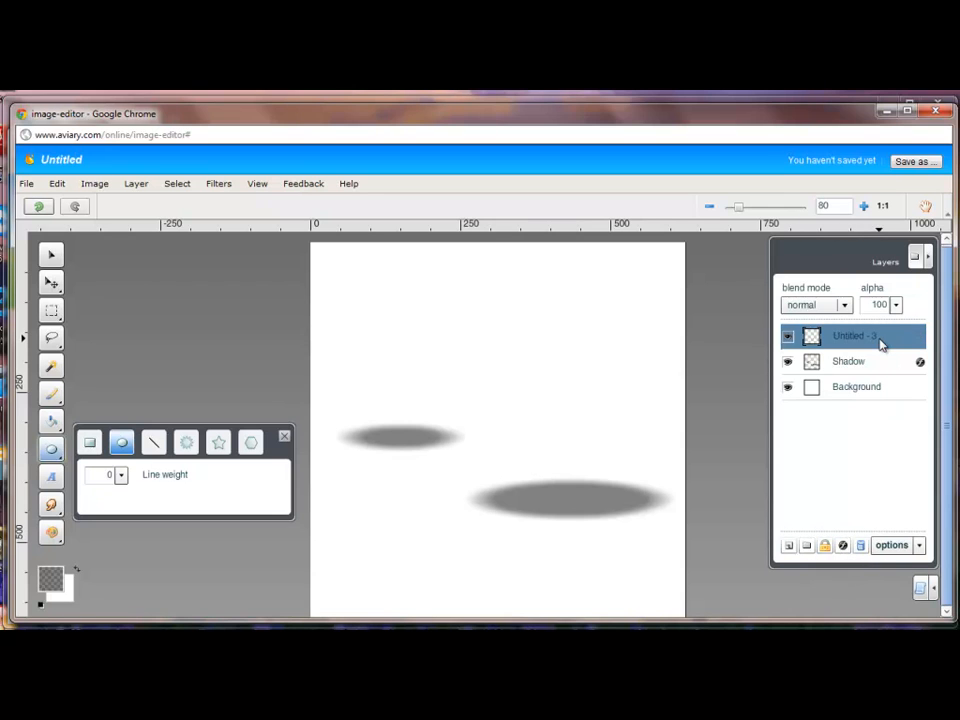
double_click(875, 339)
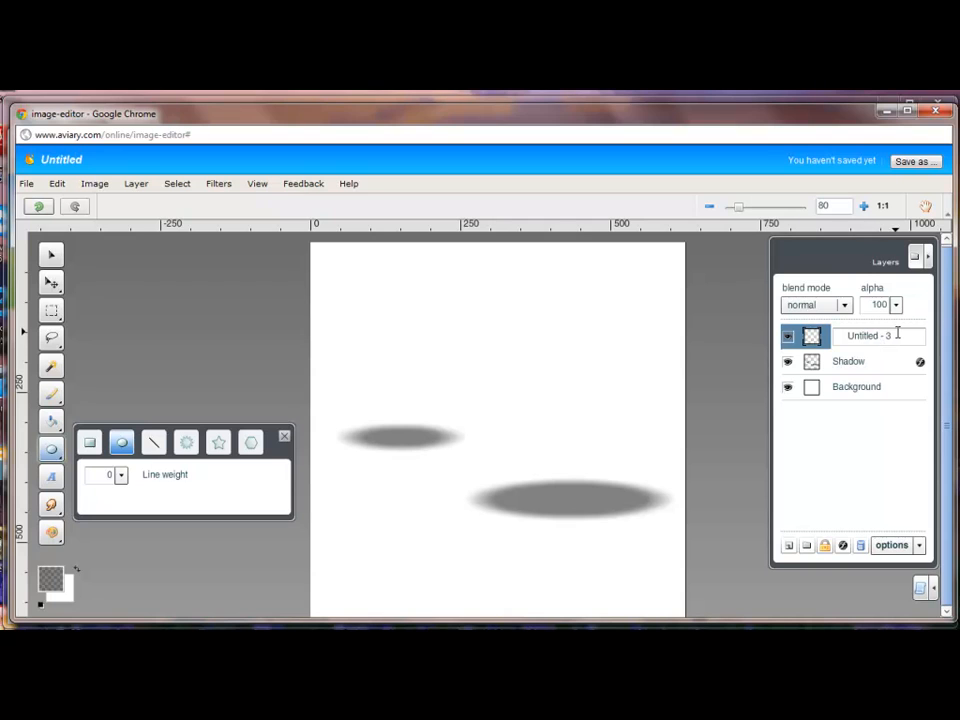
key("BackSpace")
key("BackSpace")
key("BackSpace")
key("BackSpace")
key("BackSpace")
key("BackSpace")
key("BackSpace")
key("BackSpace")
key("BackSpace")
key("BackSpace")
key("BackSpace")
key("BackSpace")
type("Red Sphere")
left_click(852, 456)
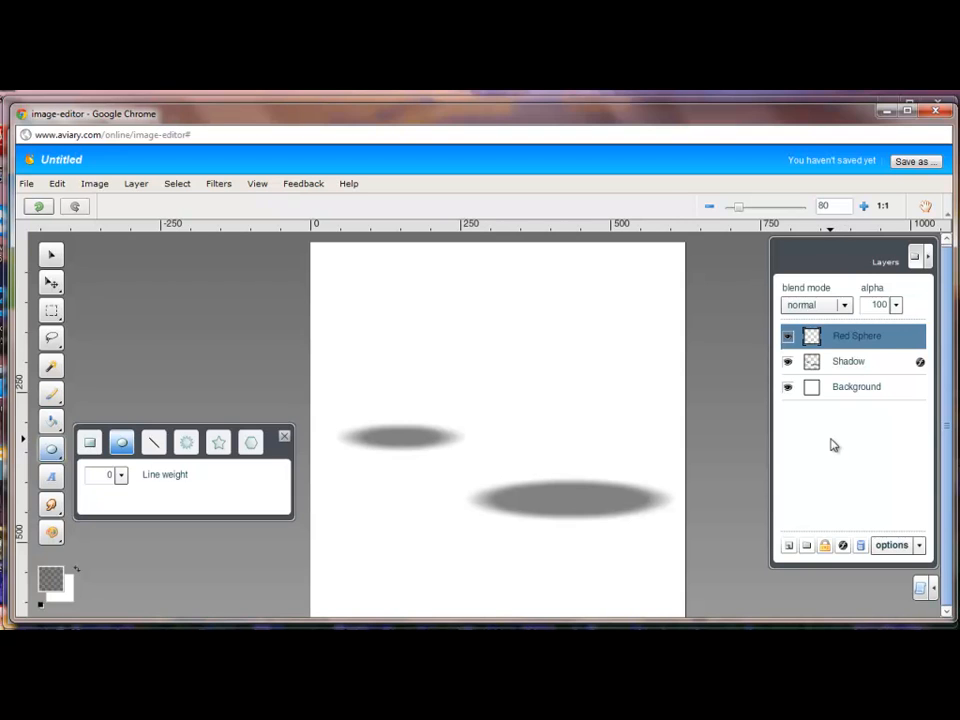
left_click(115, 403)
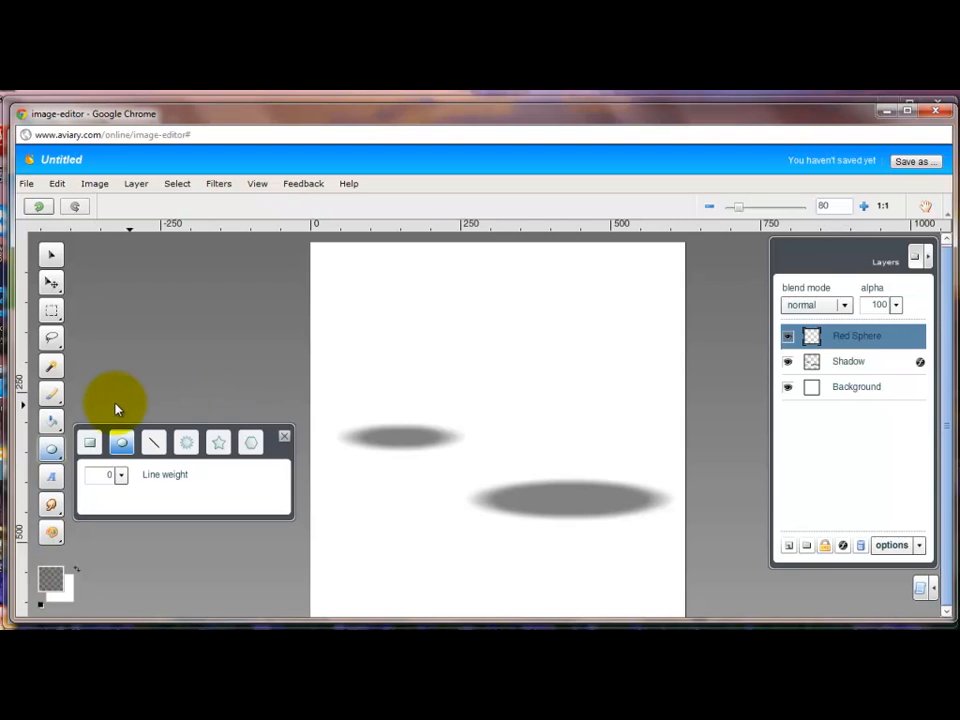
- Draw an elliptical circle selection above the wide lower-right shadow, nudged slightly up and left
left_click(52, 314)
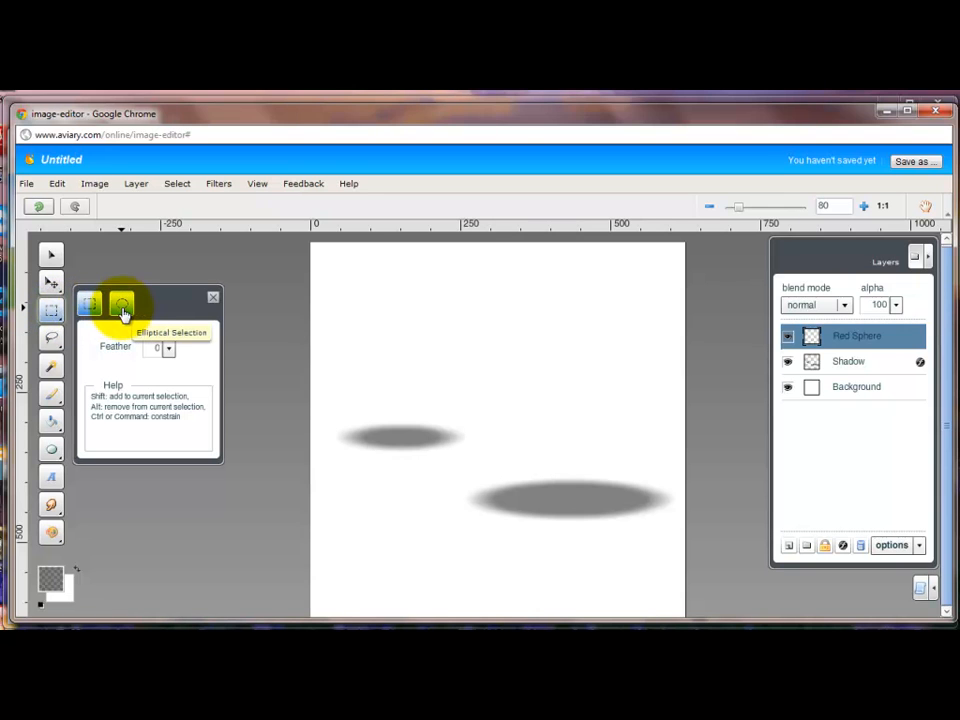
left_click(122, 308)
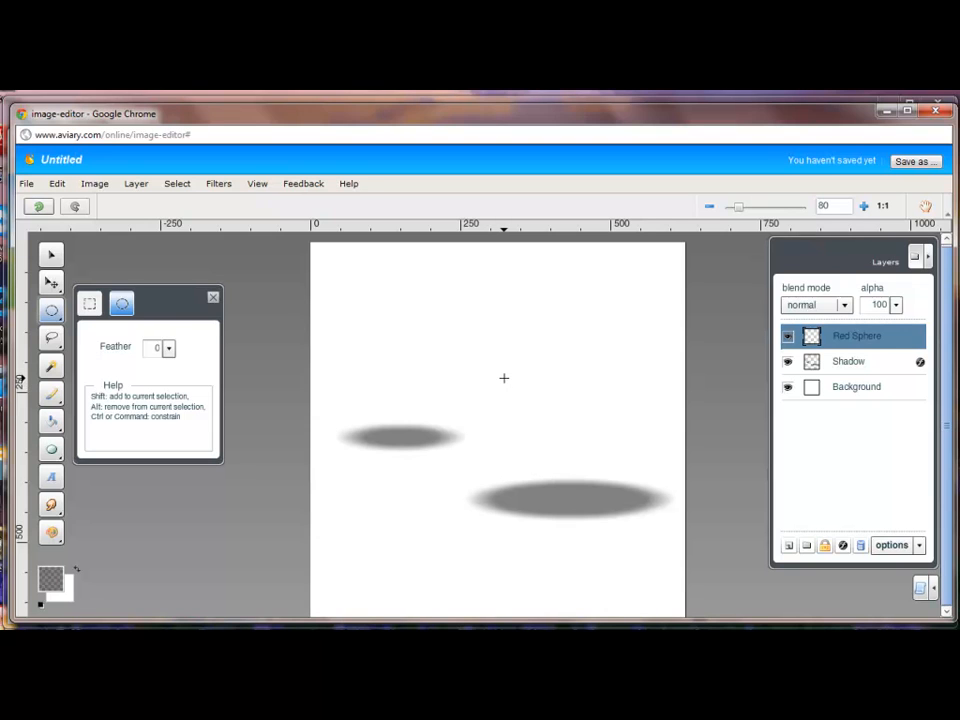
left_click_drag(502, 377, 659, 478)
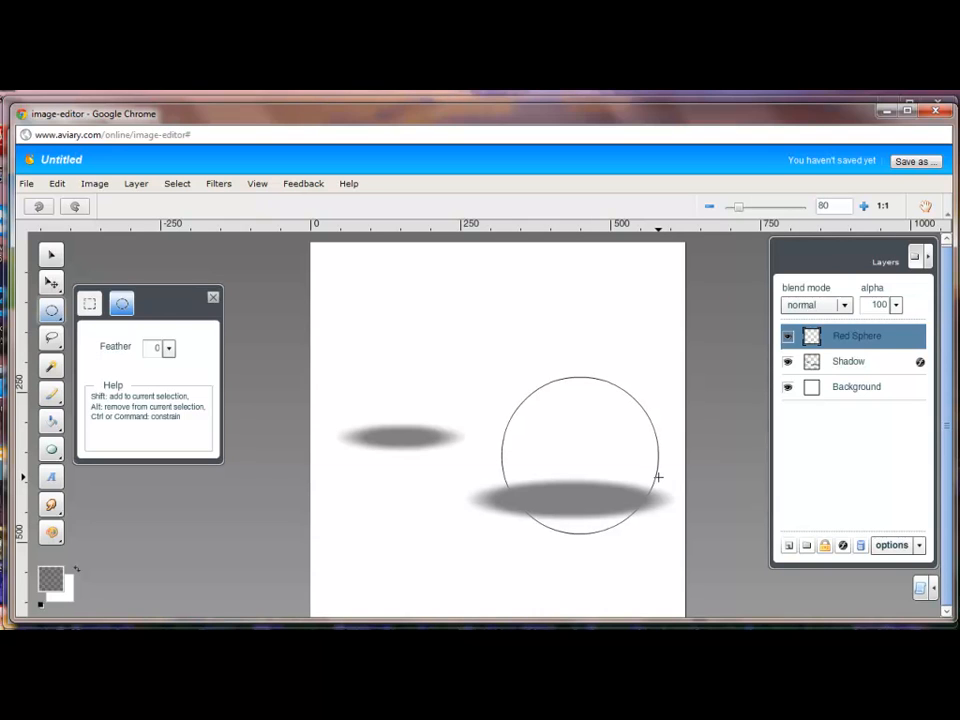
left_click_drag(658, 477, 661, 480)
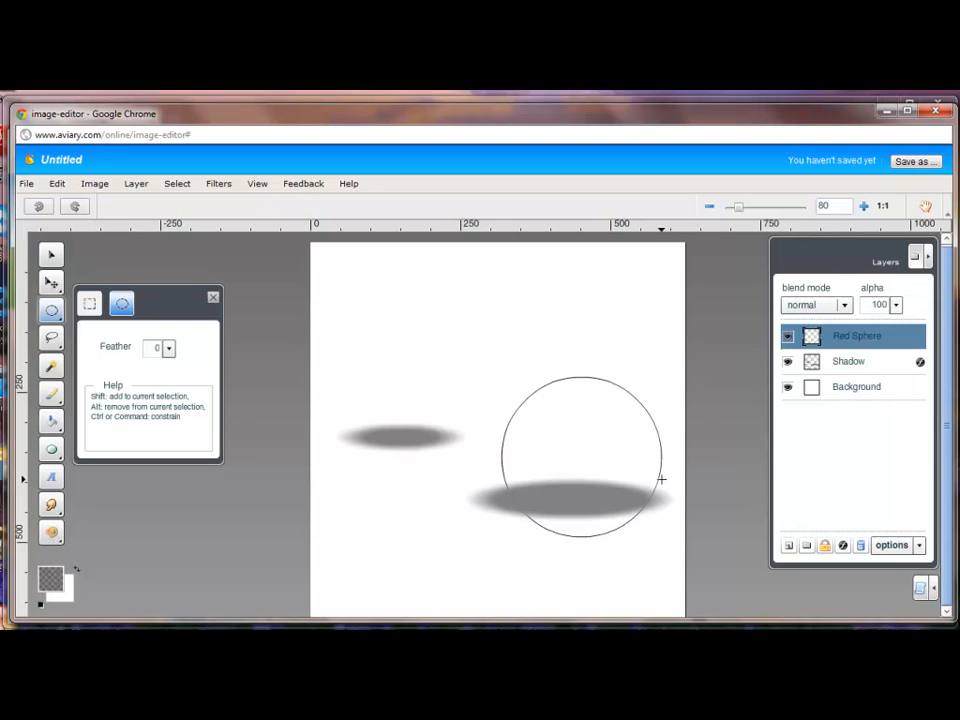
left_click_drag(661, 479, 661, 479)
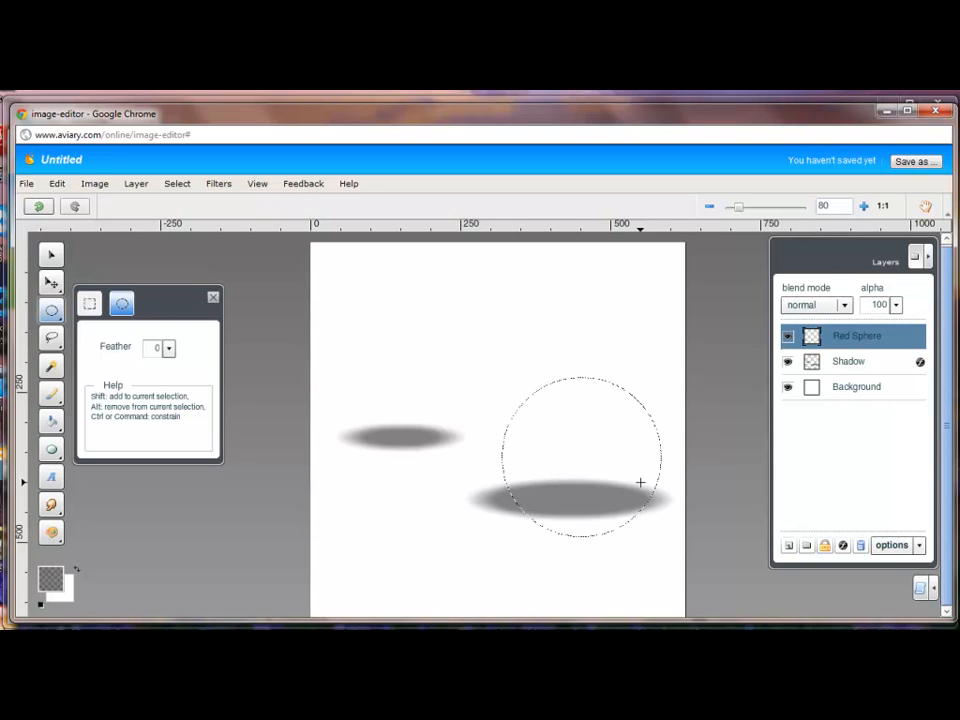
left_click_drag(579, 454, 568, 424)
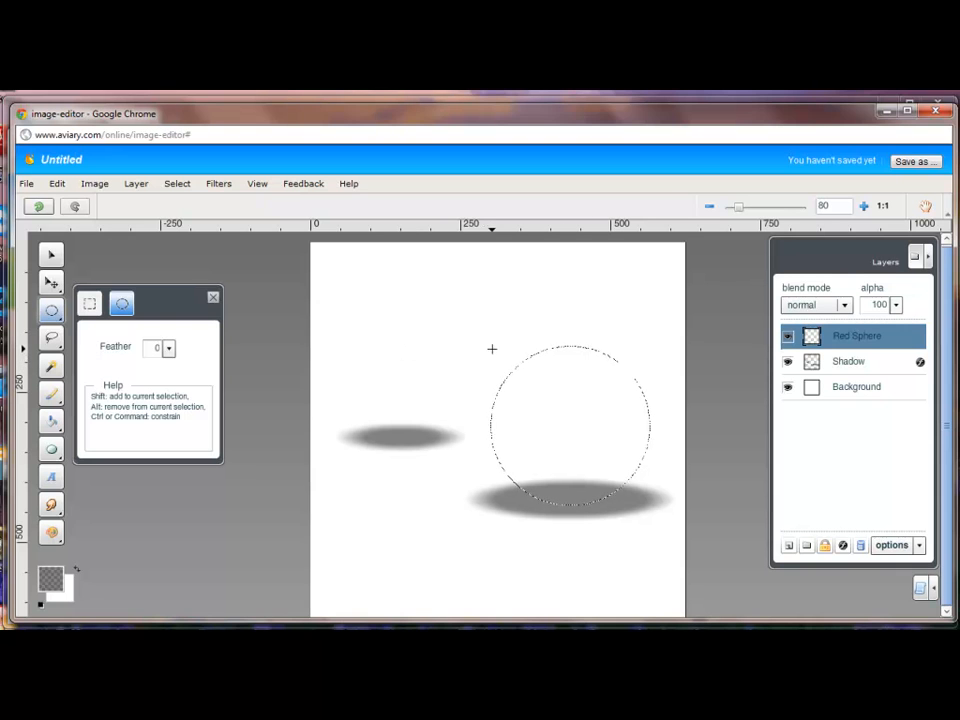
- Pick the Gradient Fill tool and add a third stop midway along the white-to-black gradient
left_click(52, 422)
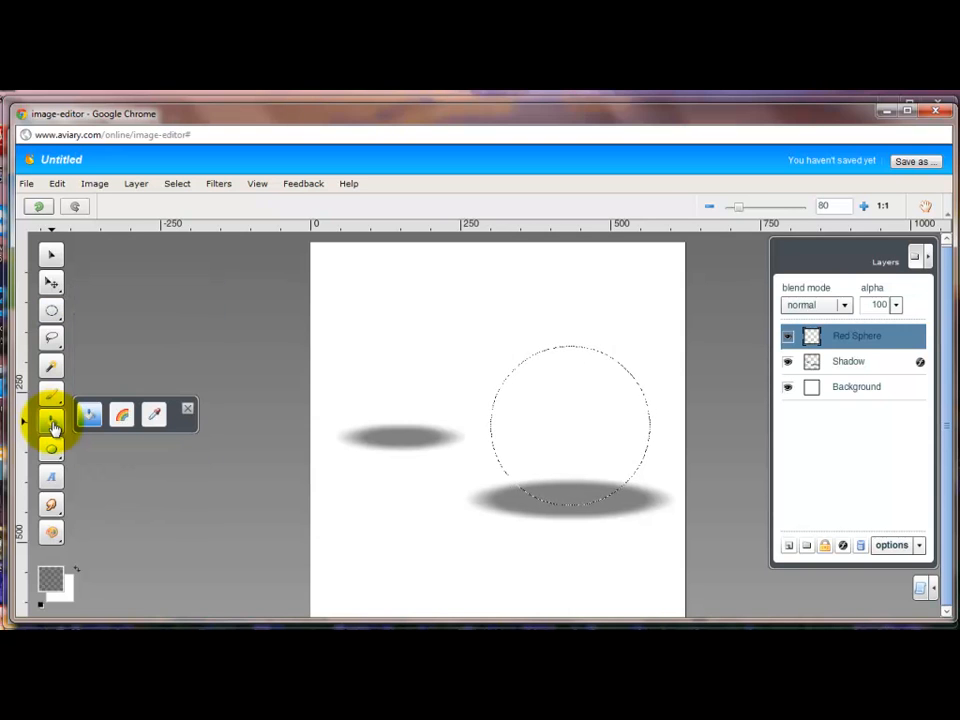
left_click(122, 418)
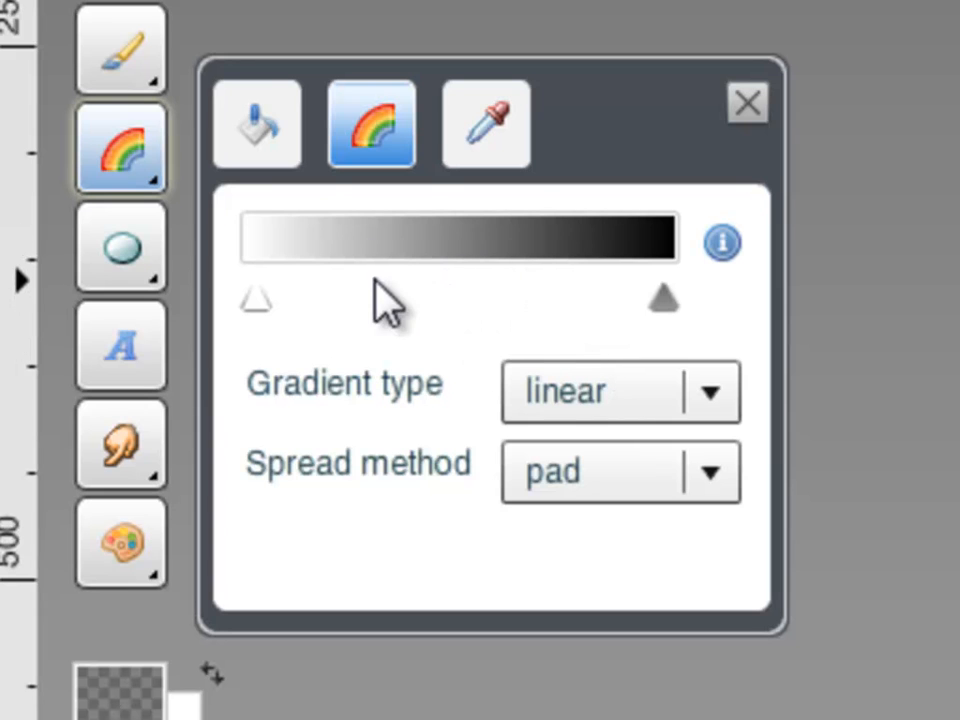
left_click(452, 300)
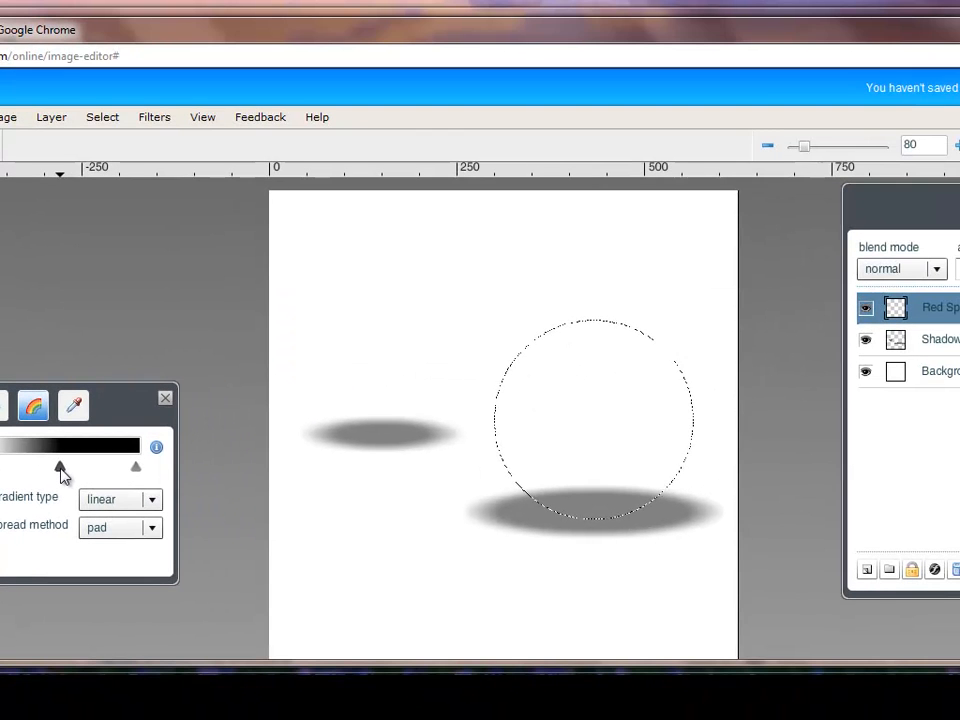
- Set the middle gradient stop to web-safe pure red ff0000
left_click(62, 472)
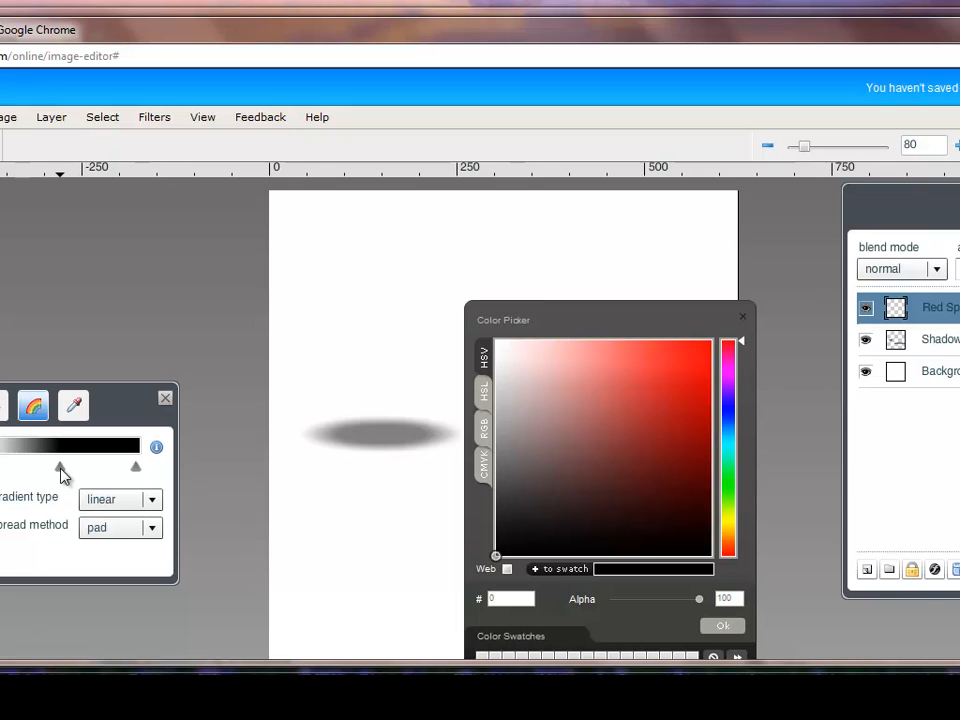
left_click_drag(594, 321, 335, 239)
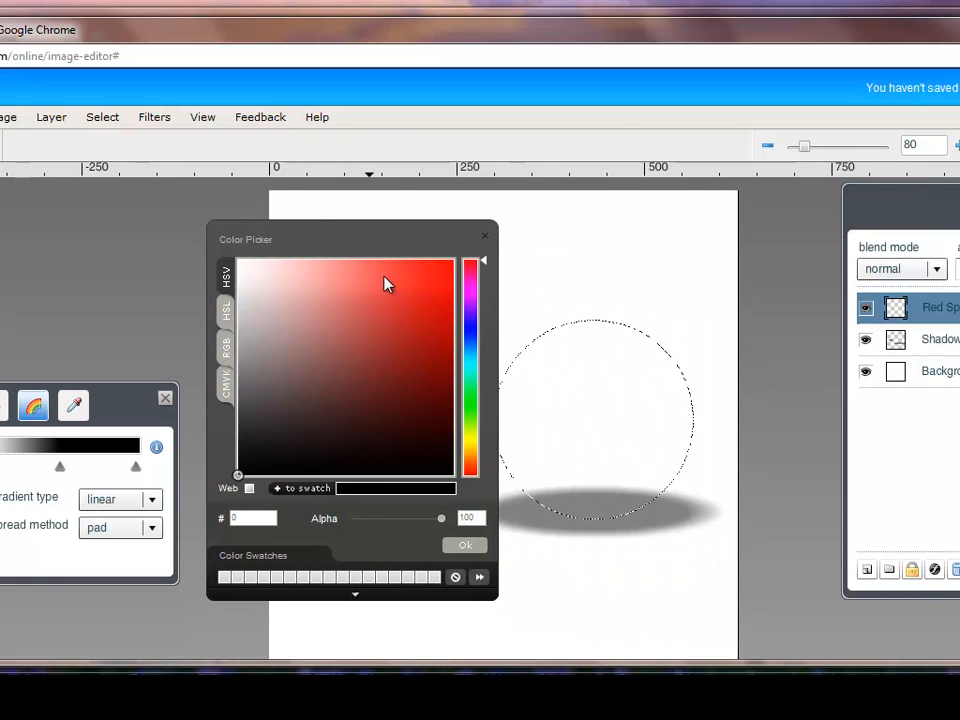
left_click(449, 267)
left_click(451, 259)
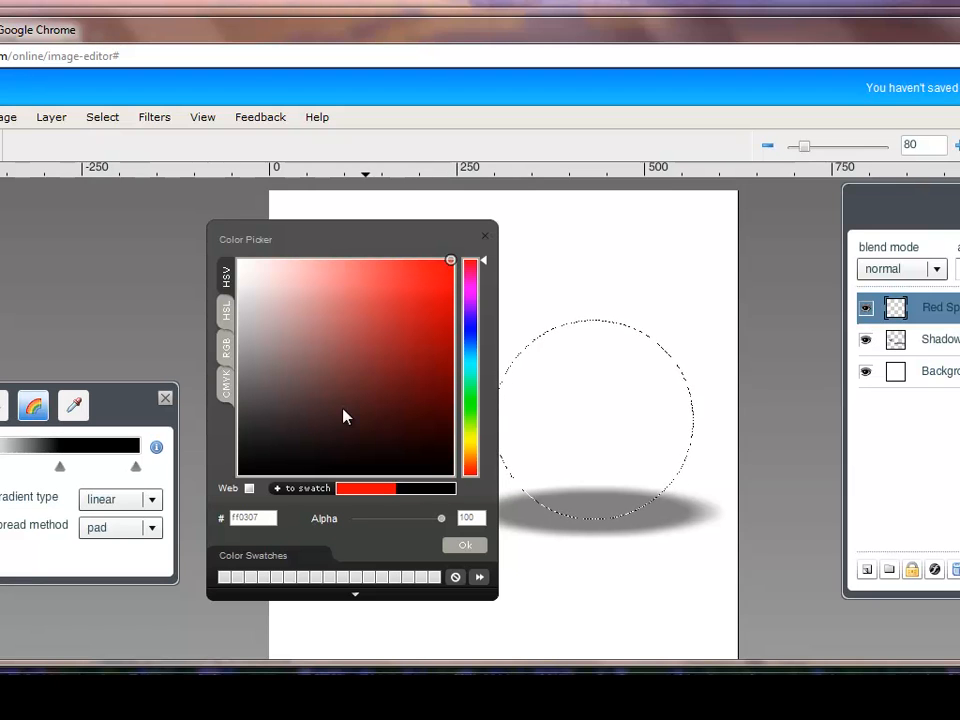
left_click(249, 488)
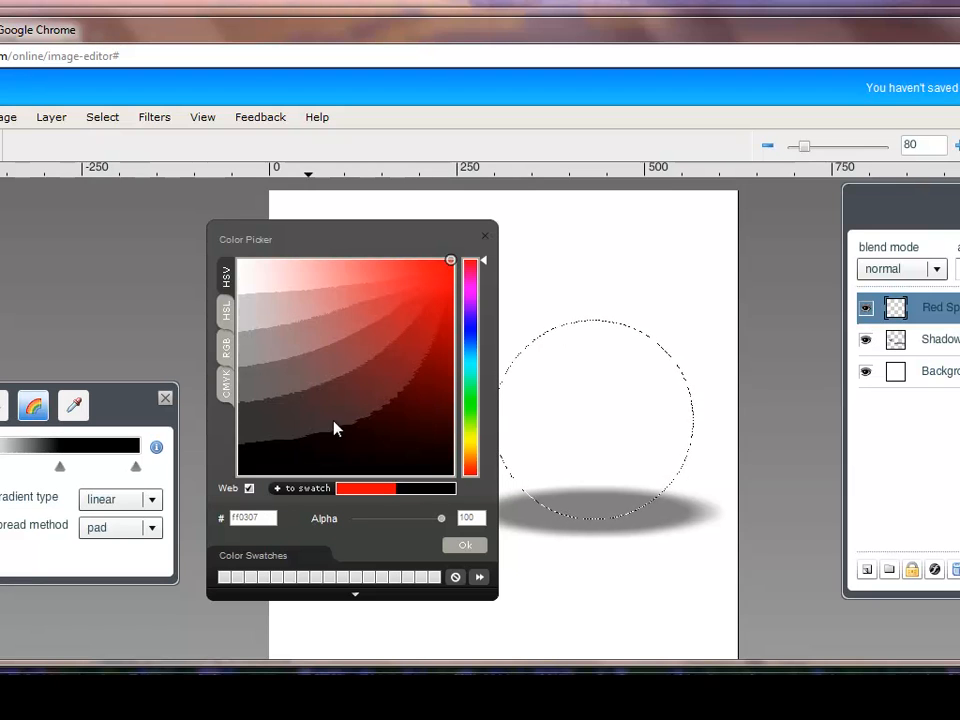
left_click(452, 282)
left_click(452, 265)
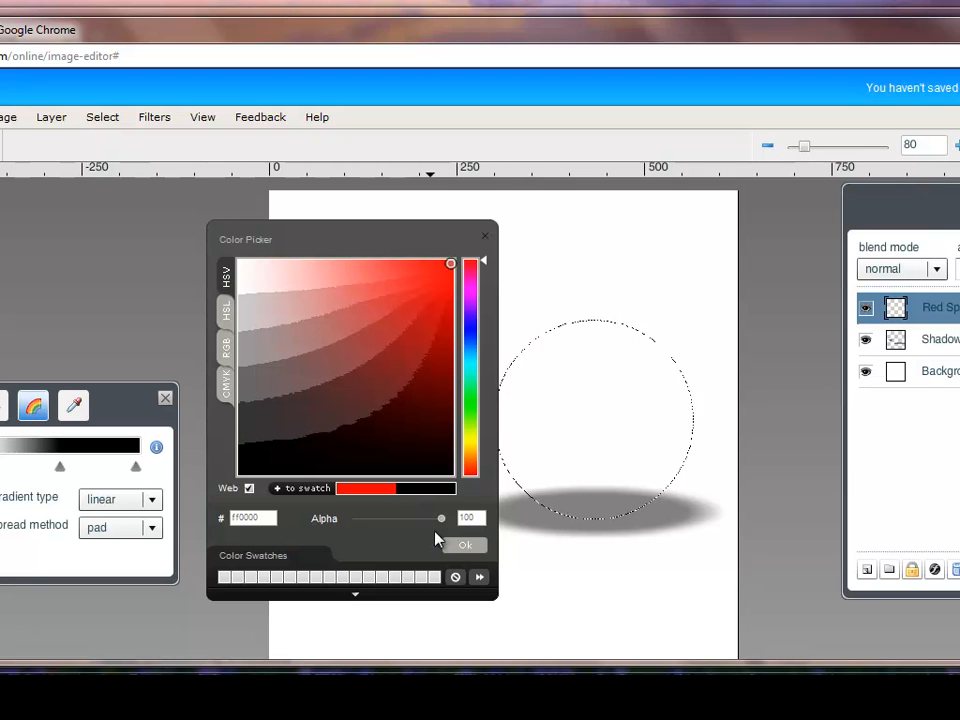
left_click(465, 545)
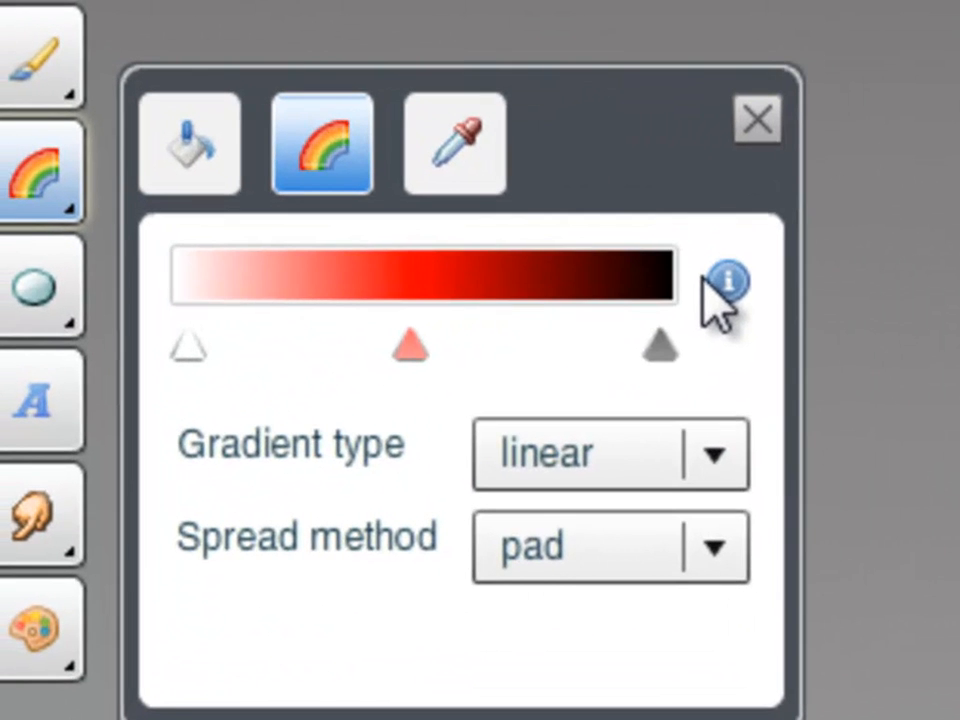
- Switch the gradient type from linear to radial
left_click(716, 458)
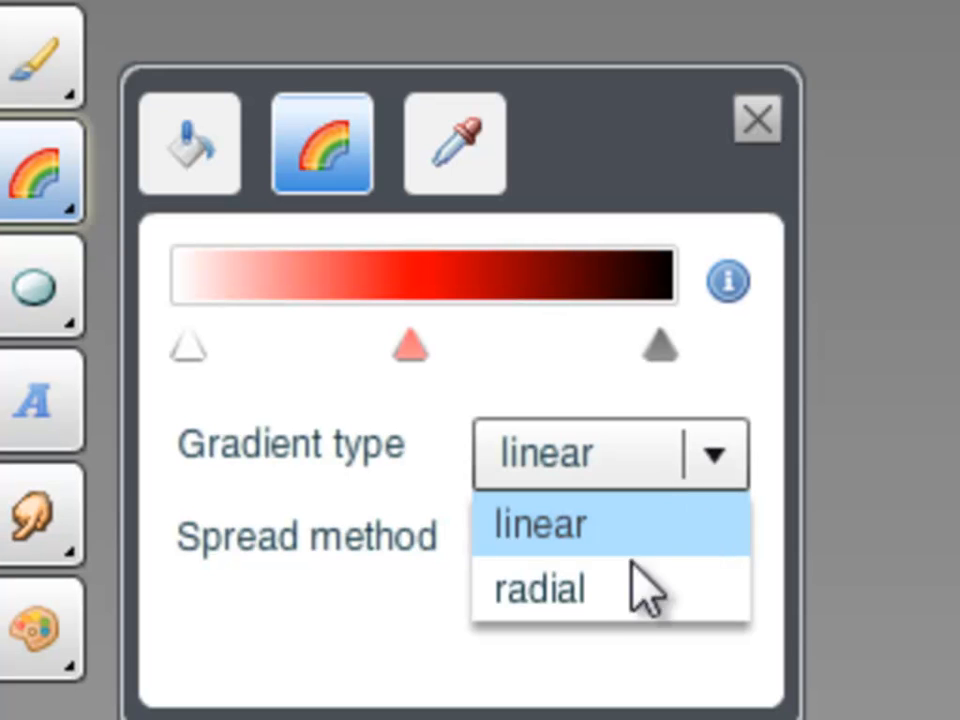
left_click(558, 590)
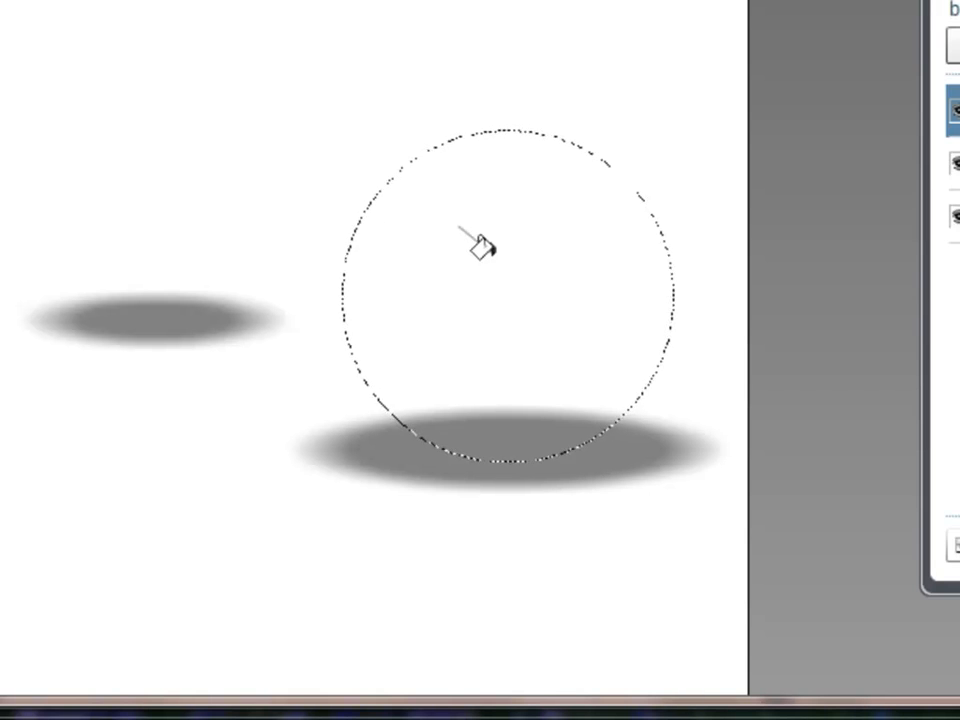
- Drag the radial gradient from the circle's upper left toward lower right, then Select None
left_click_drag(620, 422, 654, 482)
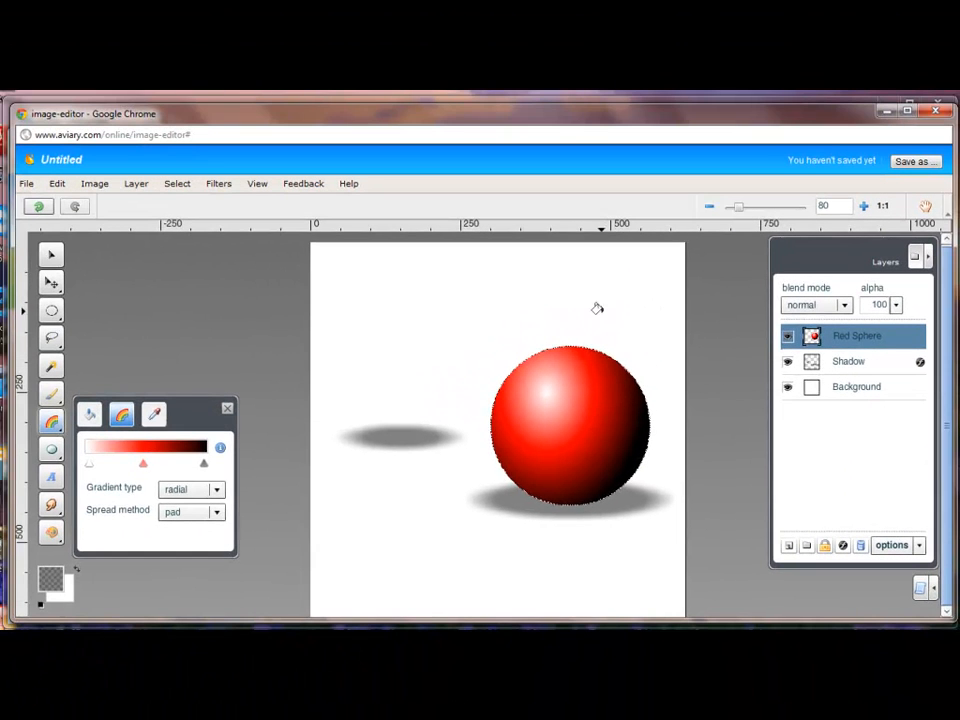
left_click(177, 186)
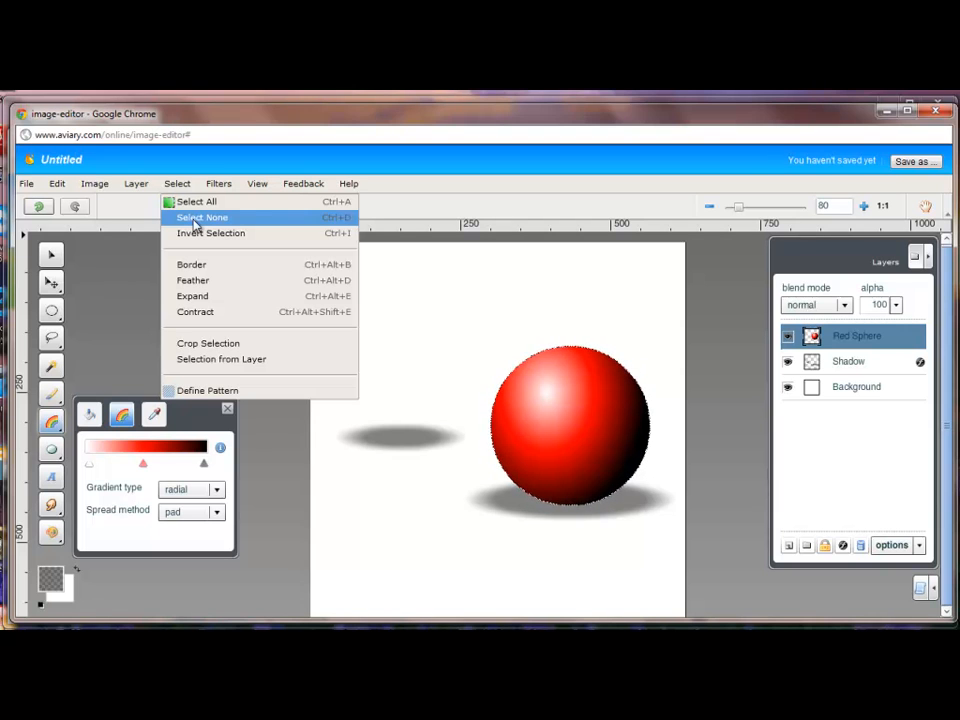
left_click(196, 222)
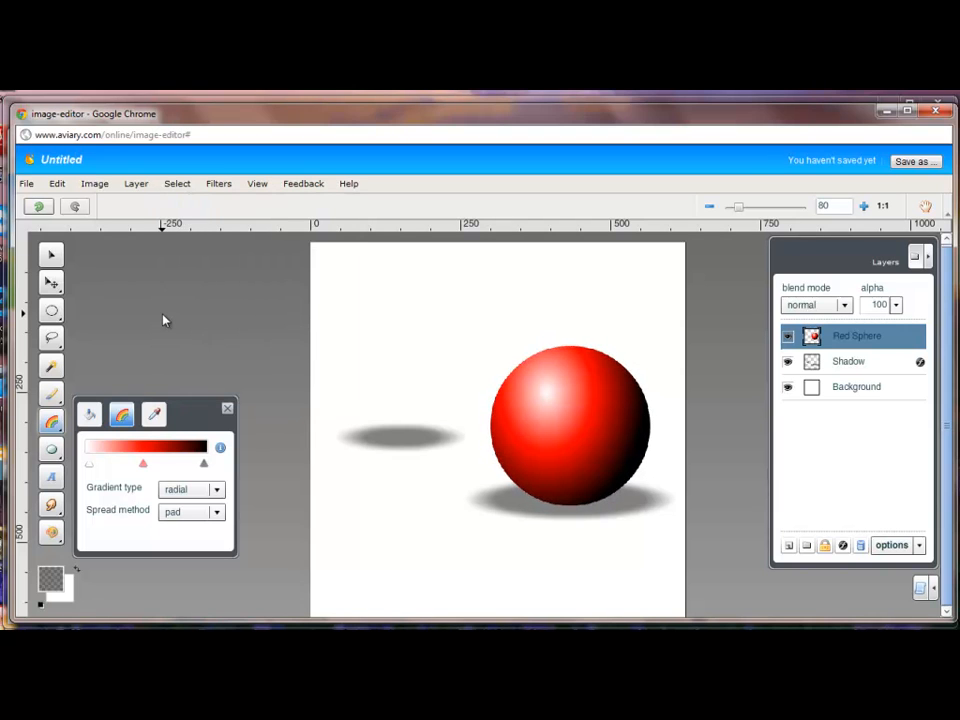